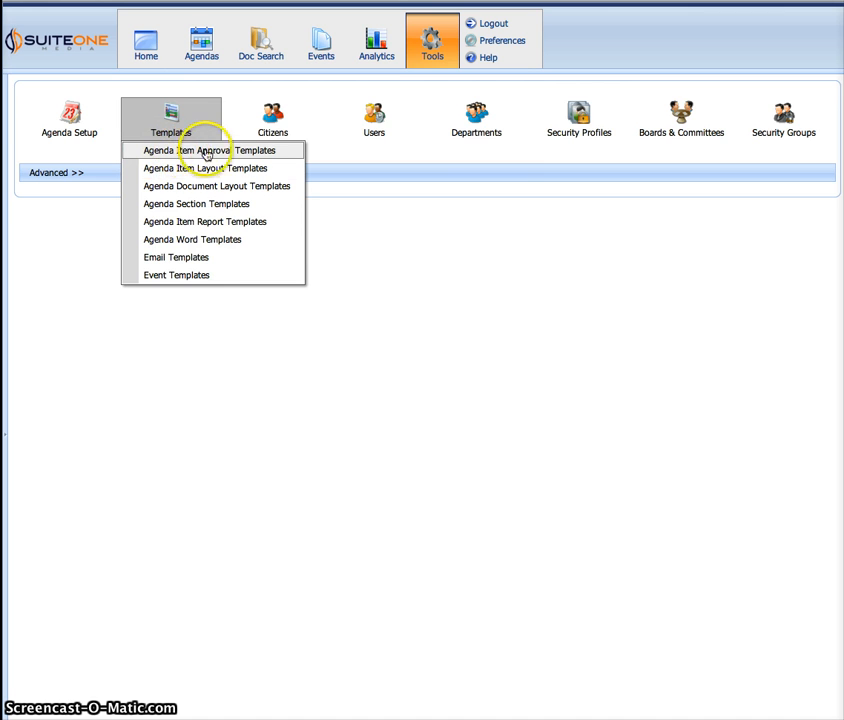
Open the agenda item approval templates and look over the members of the Planning and Zoning template
left_click(225, 151)
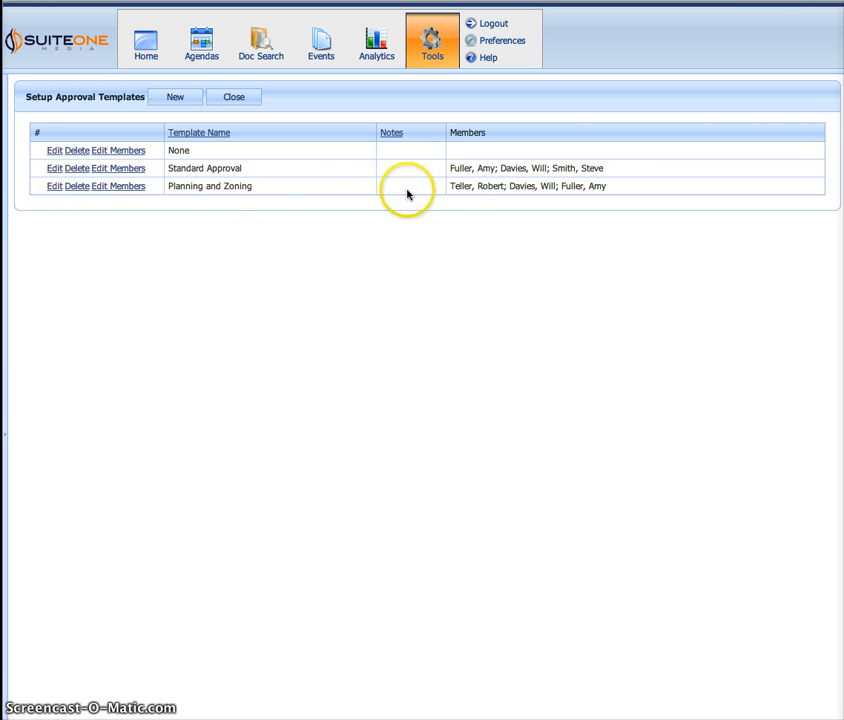
left_click_drag(452, 186, 494, 186)
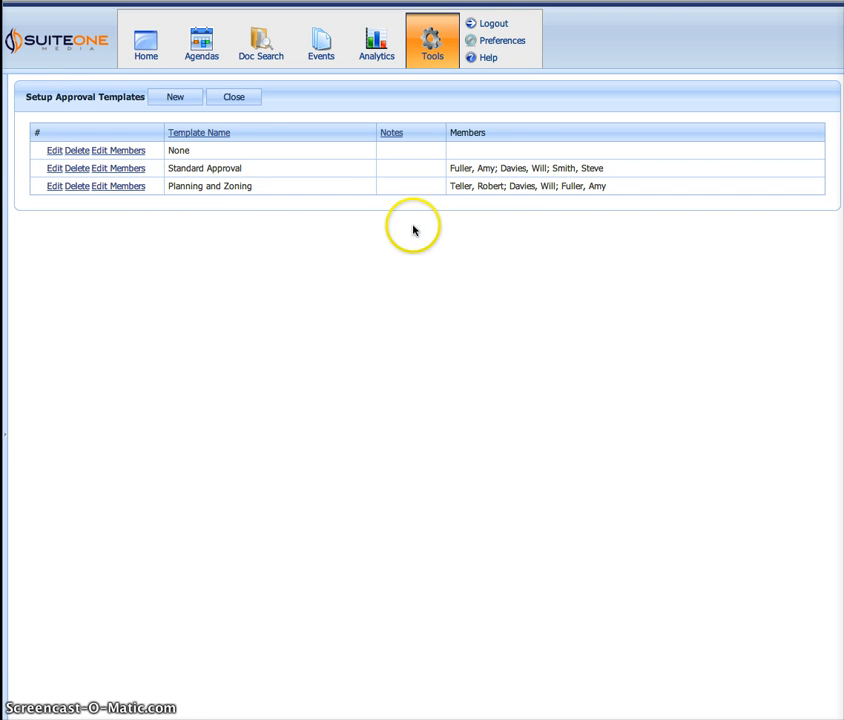
left_click(385, 240)
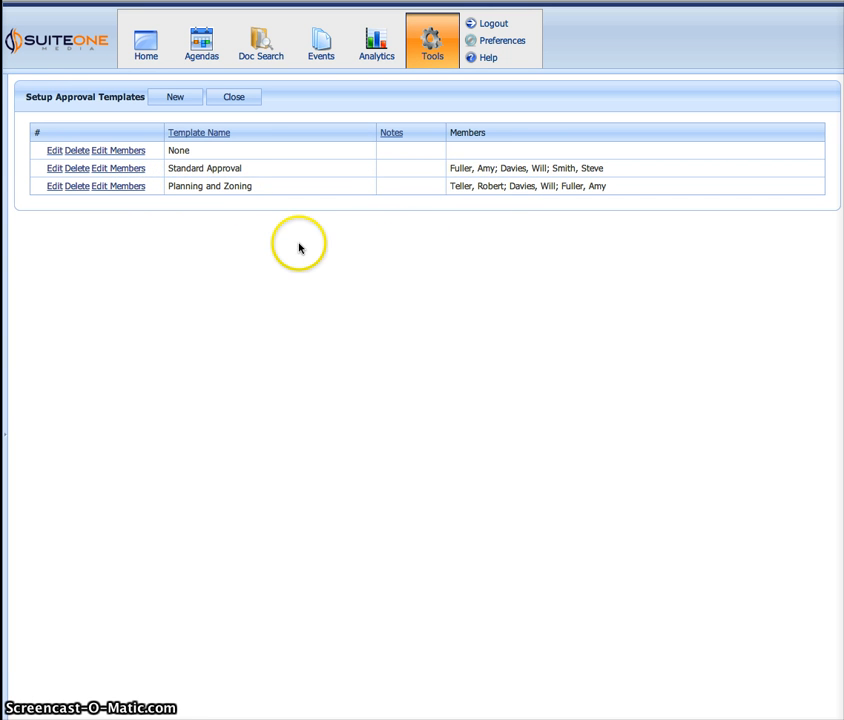
Create a new approval template named "Finance over 25K", leave its notes empty, and save it
left_click(177, 96)
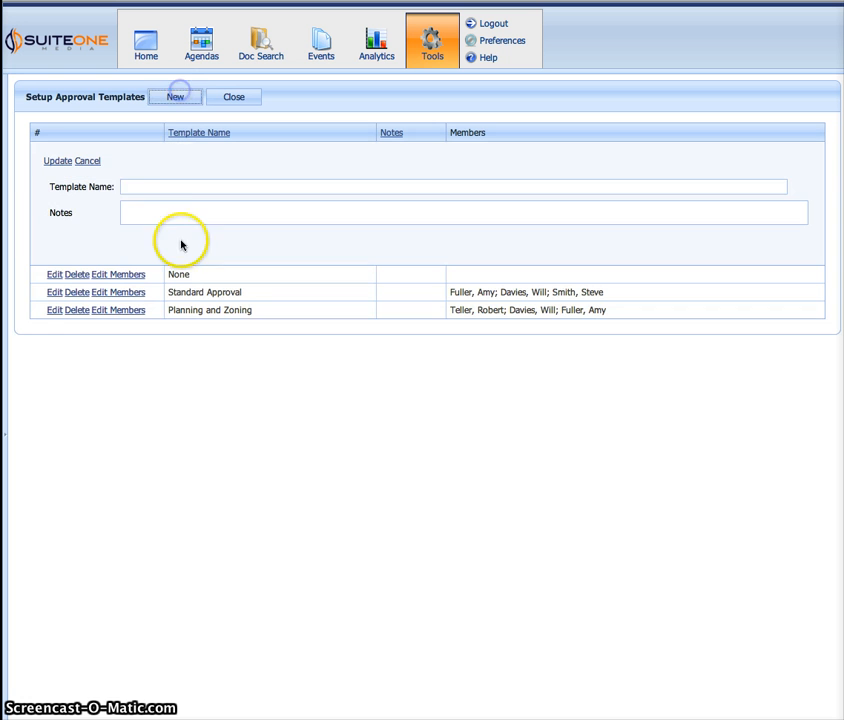
left_click(134, 190)
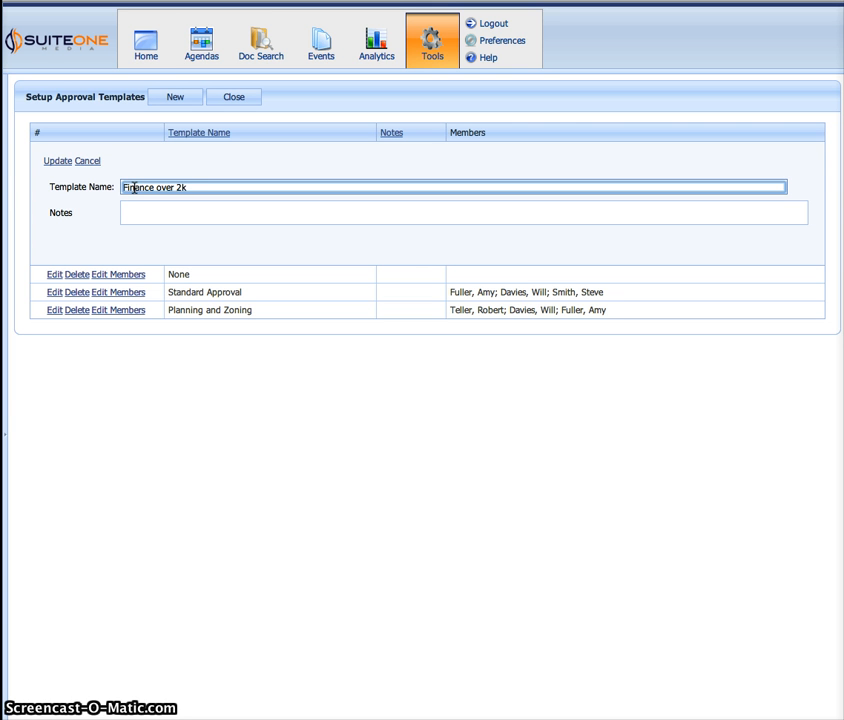
type("5K")
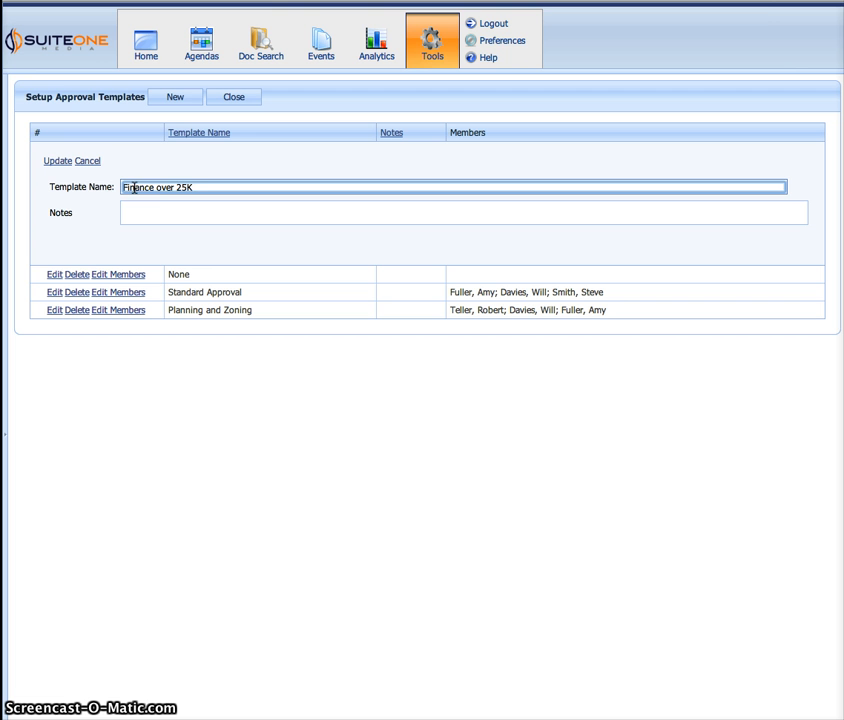
left_click(90, 212)
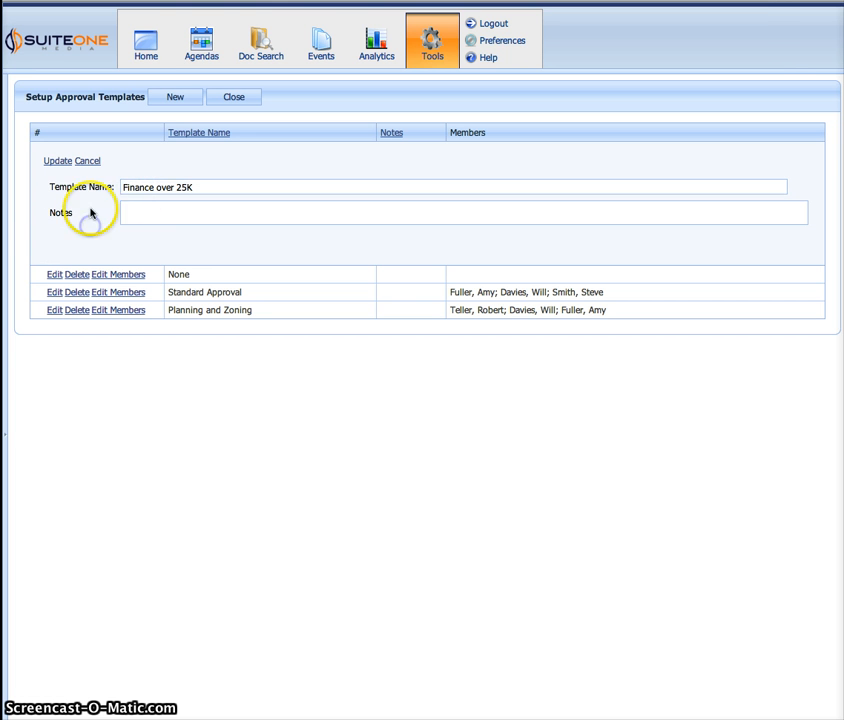
left_click(205, 208)
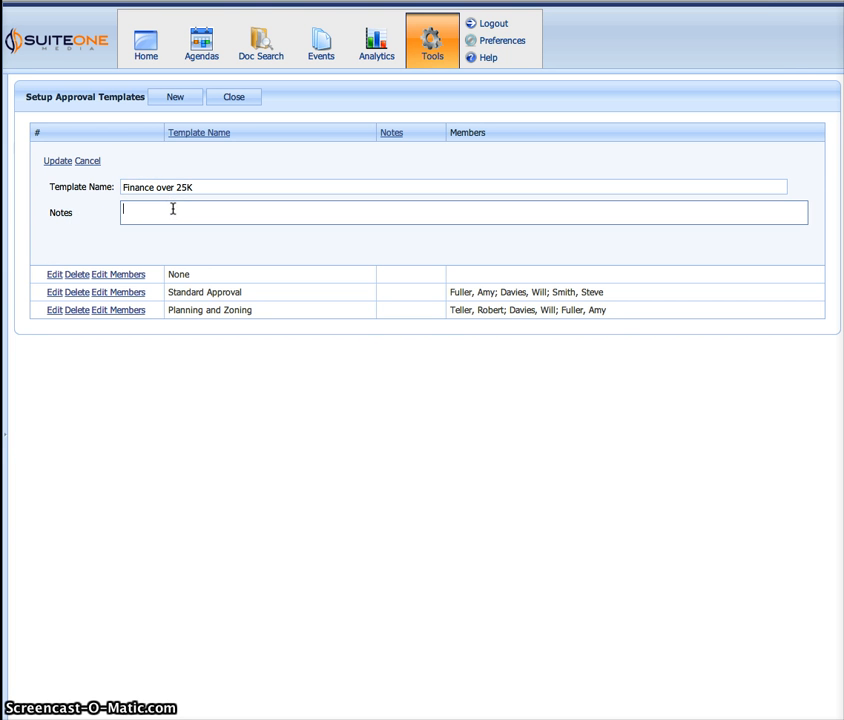
left_click(108, 214)
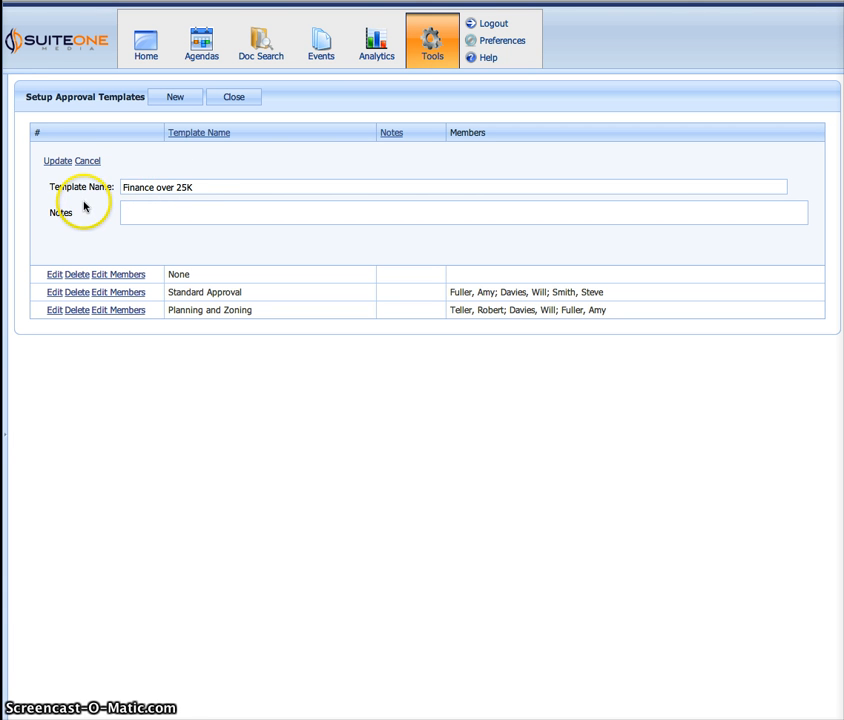
left_click(57, 161)
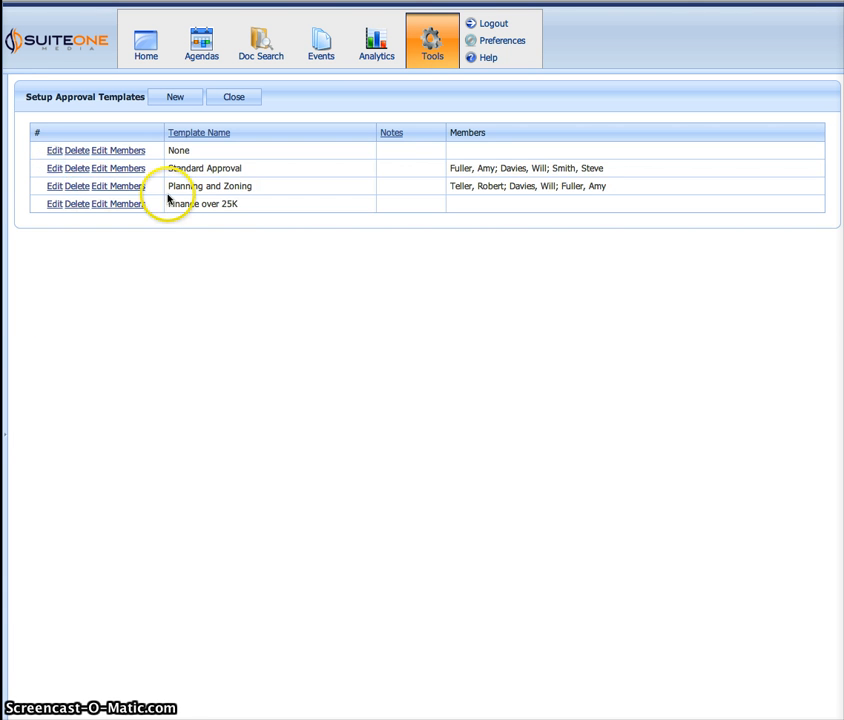
Open the members of the Finance over 25K template and add Department Approvers as its first approver
left_click(458, 204)
left_click_drag(476, 132, 479, 134)
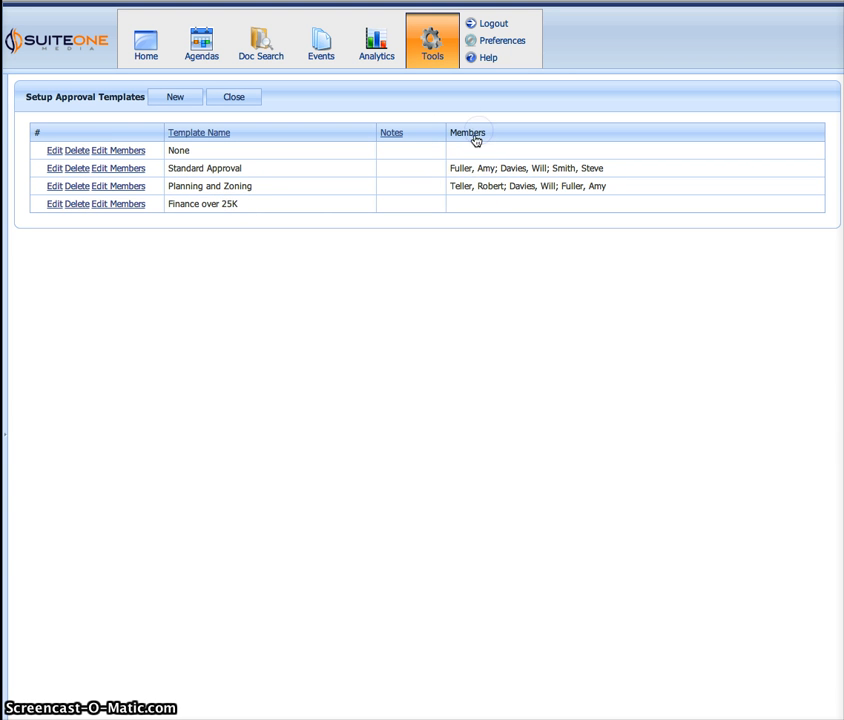
left_click(122, 206)
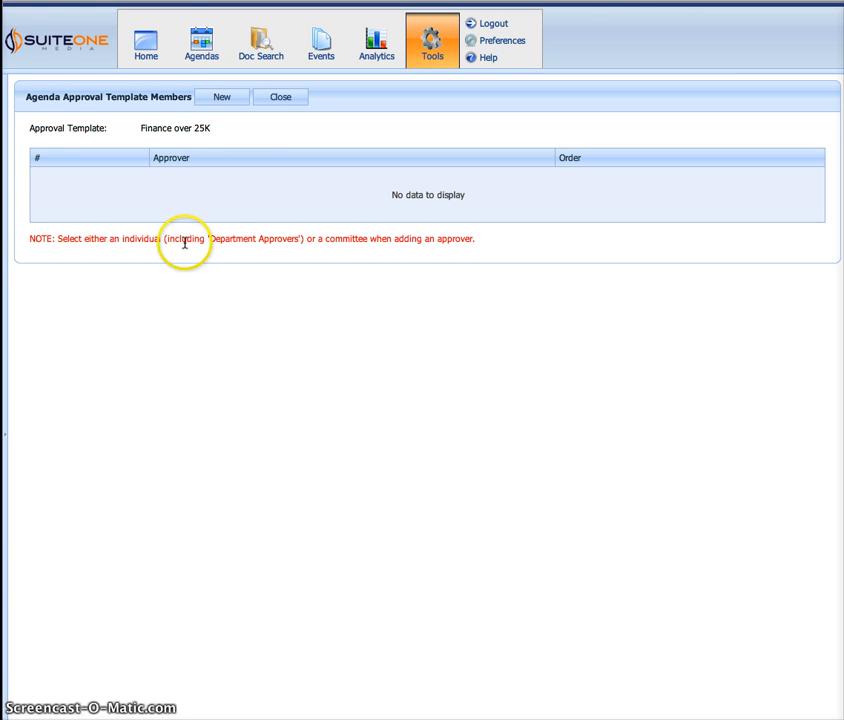
left_click(231, 100)
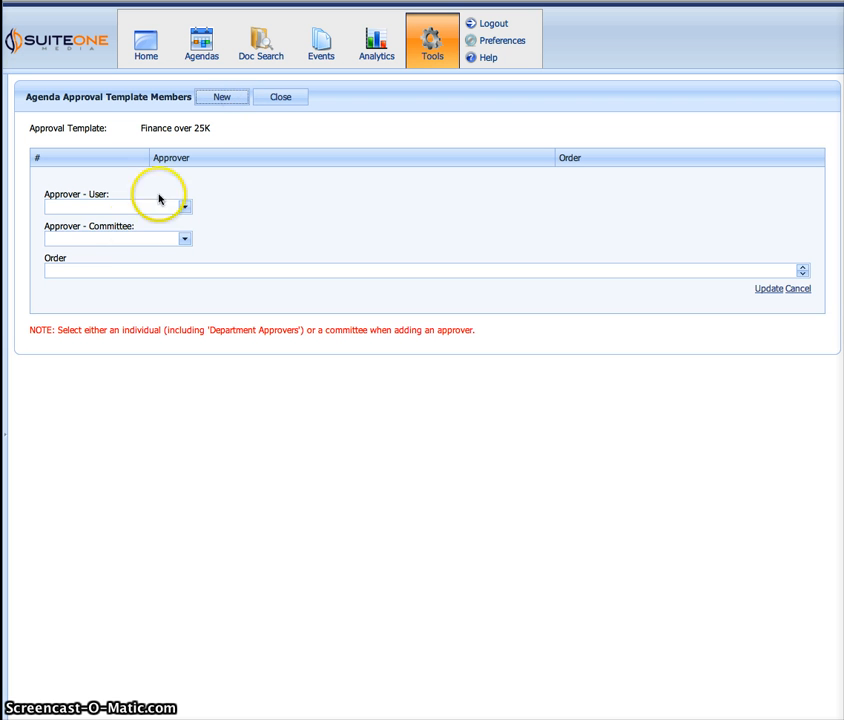
left_click(129, 207)
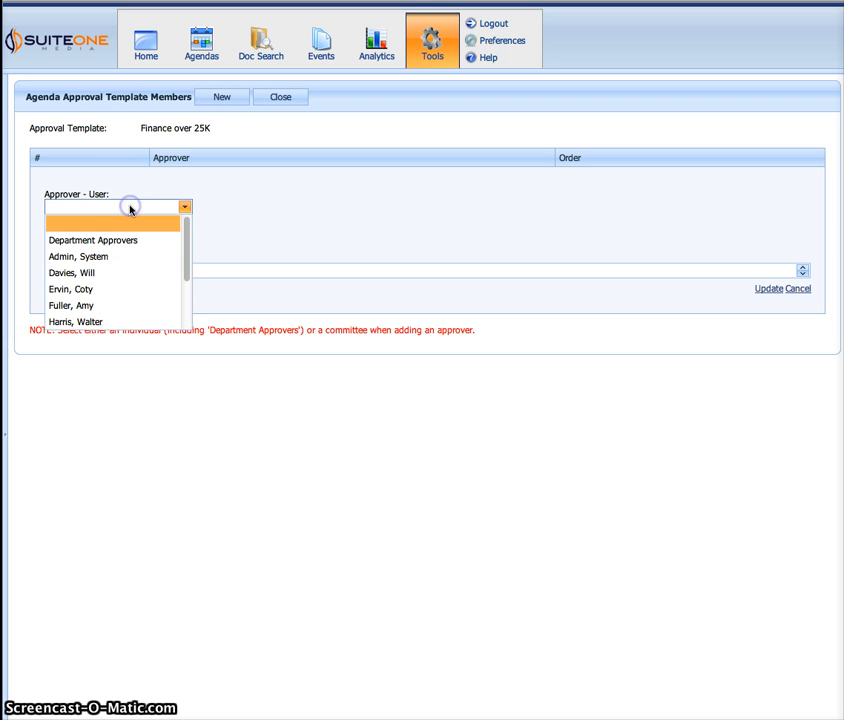
left_click(129, 245)
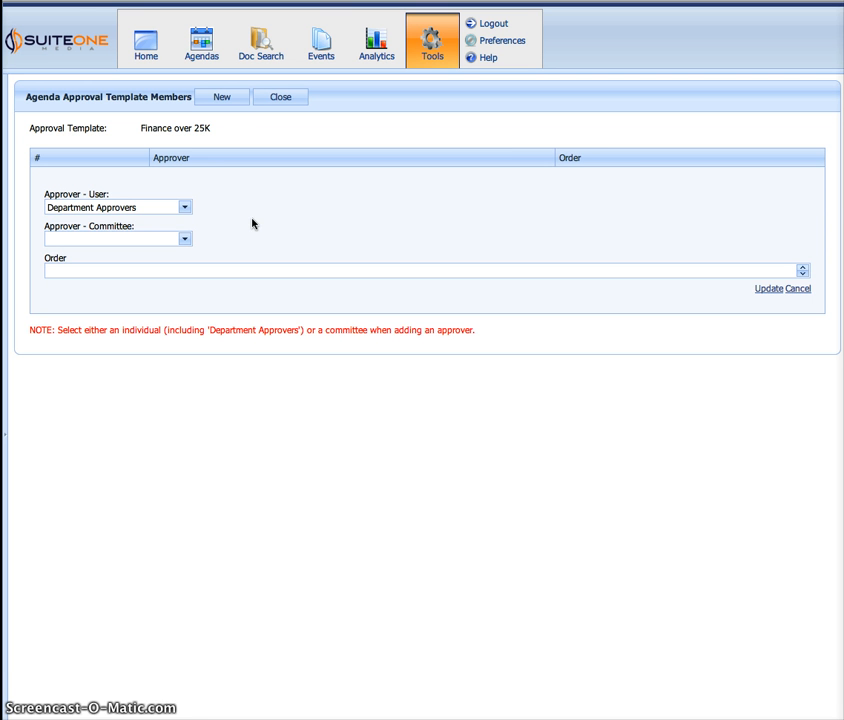
left_click(759, 289)
Add an individual user as the template's second approver, leaving the committee and order empty
left_click(220, 99)
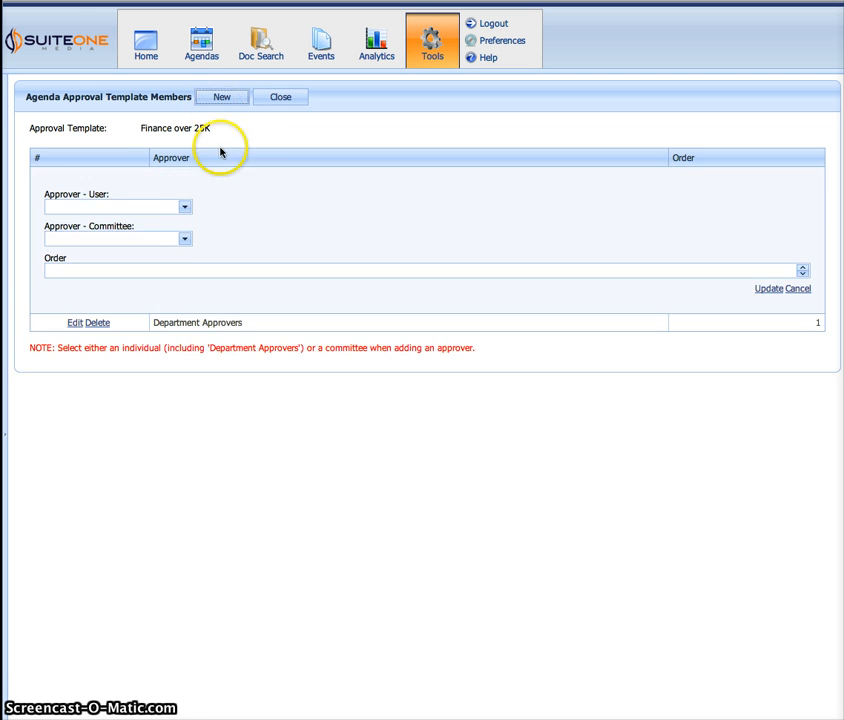
left_click(182, 209)
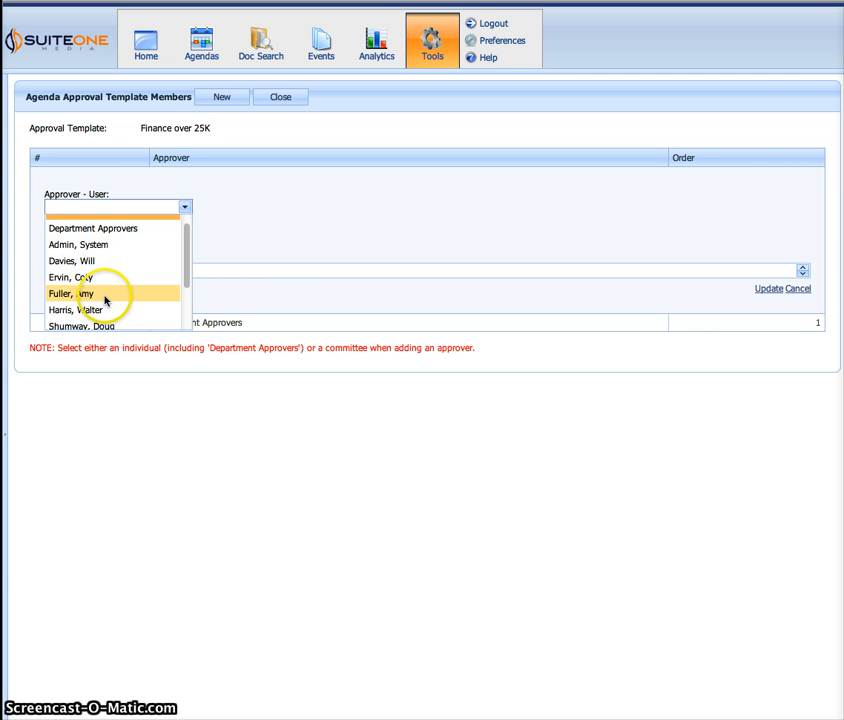
left_click(104, 297)
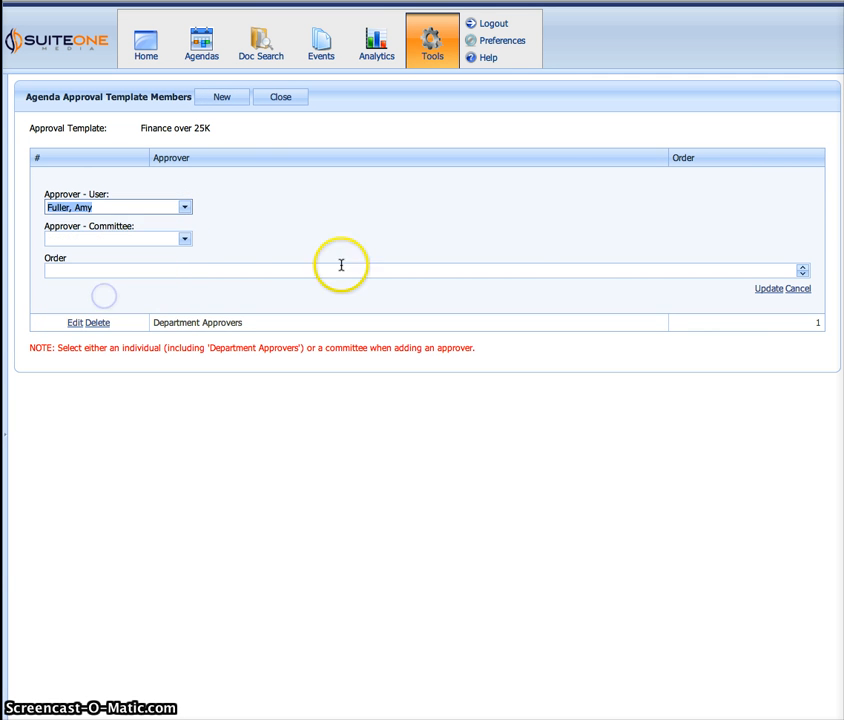
left_click(775, 291)
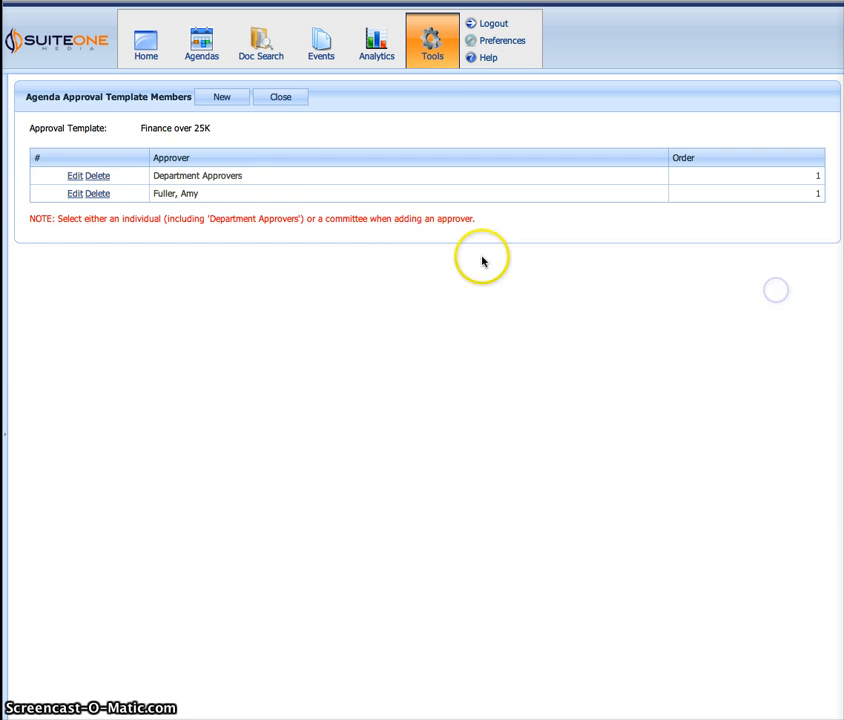
Add another individual user as the template's third approver, again without a committee or order value
left_click(227, 98)
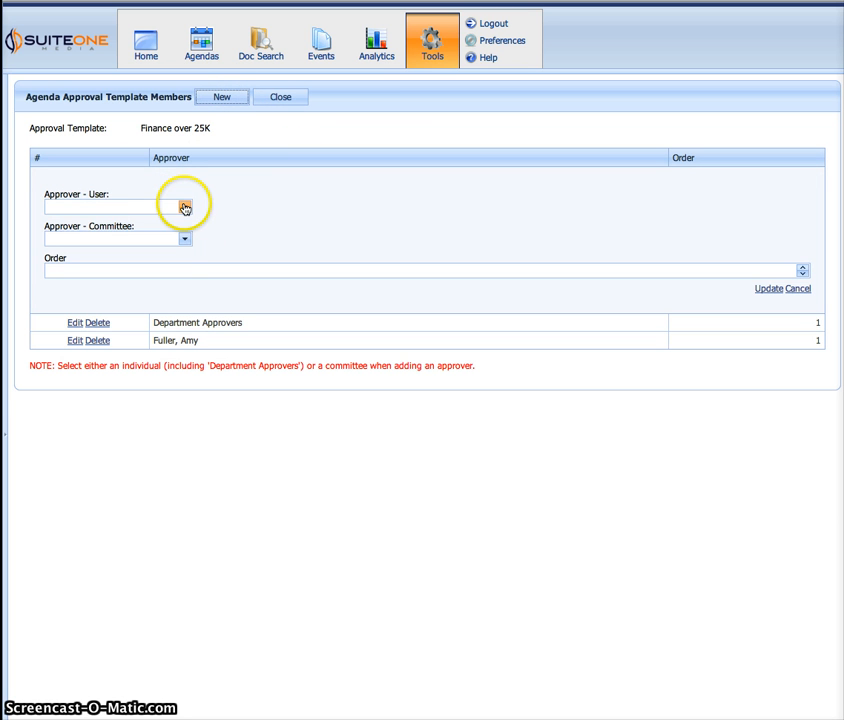
left_click(183, 207)
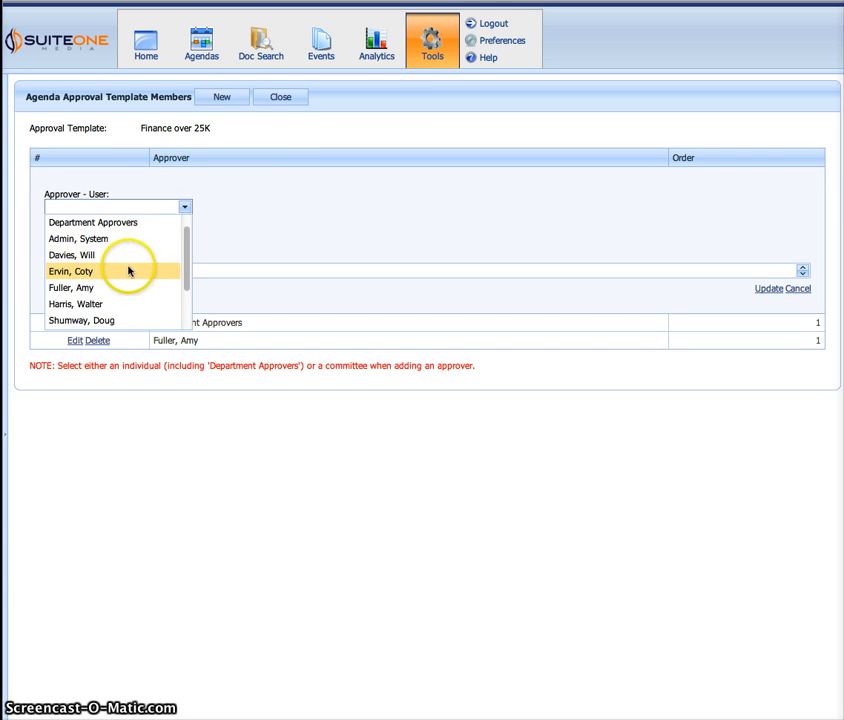
left_click(117, 301)
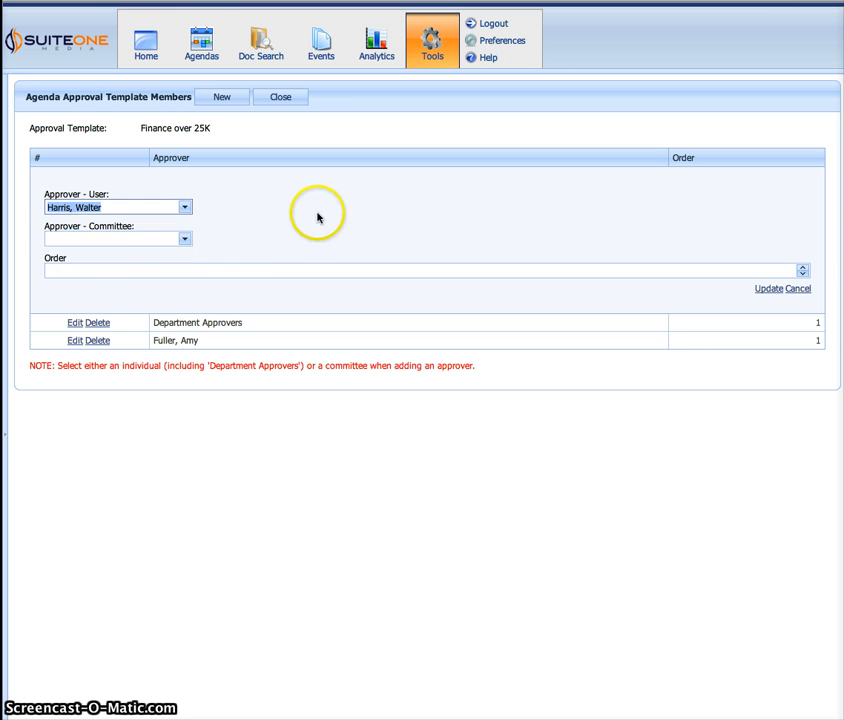
left_click(768, 289)
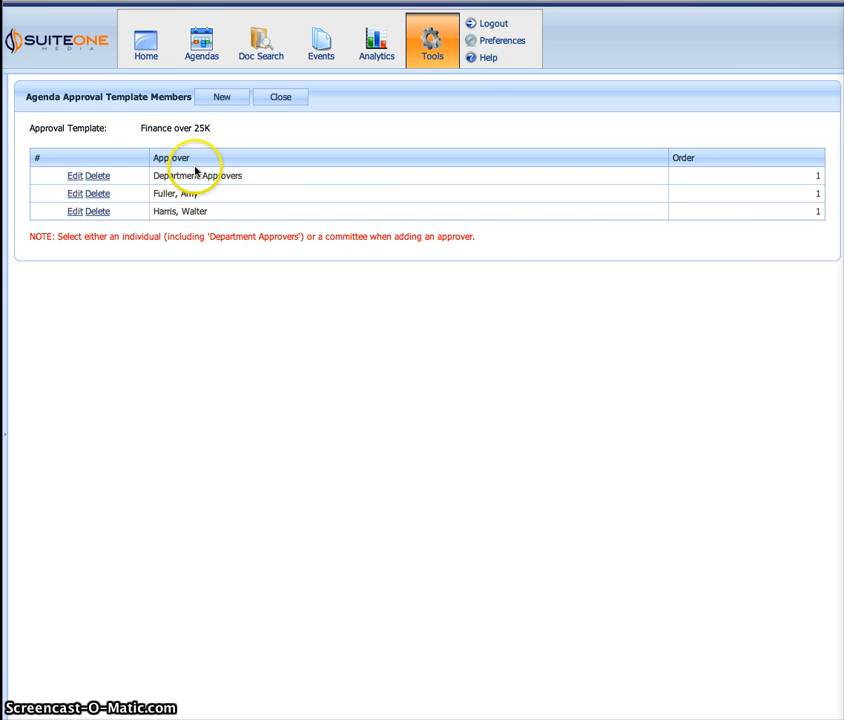
Set the order of the individual approver listed directly below Department Approvers to 2 and save the entry
left_click(75, 197)
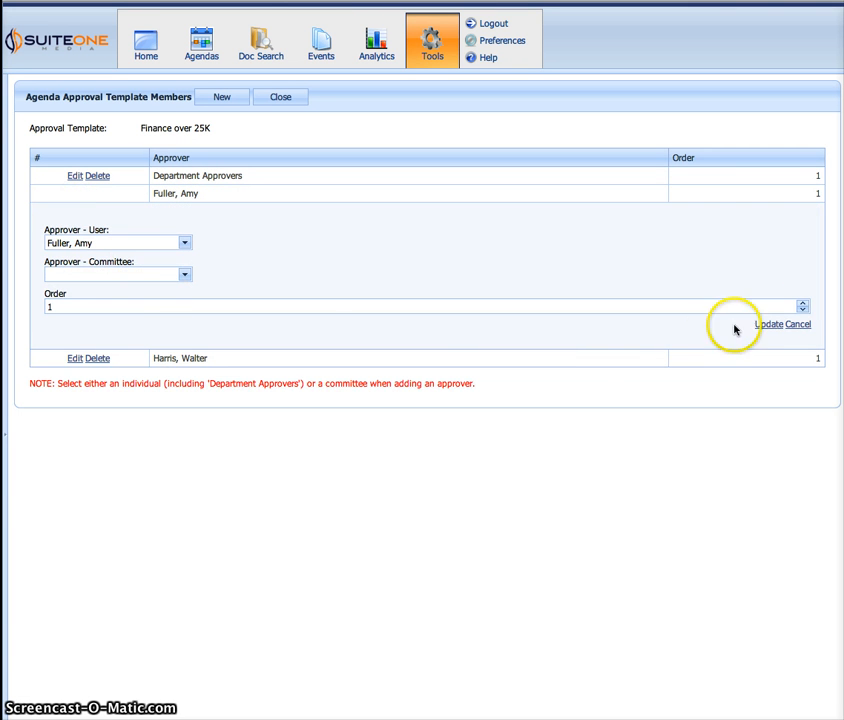
left_click(803, 303)
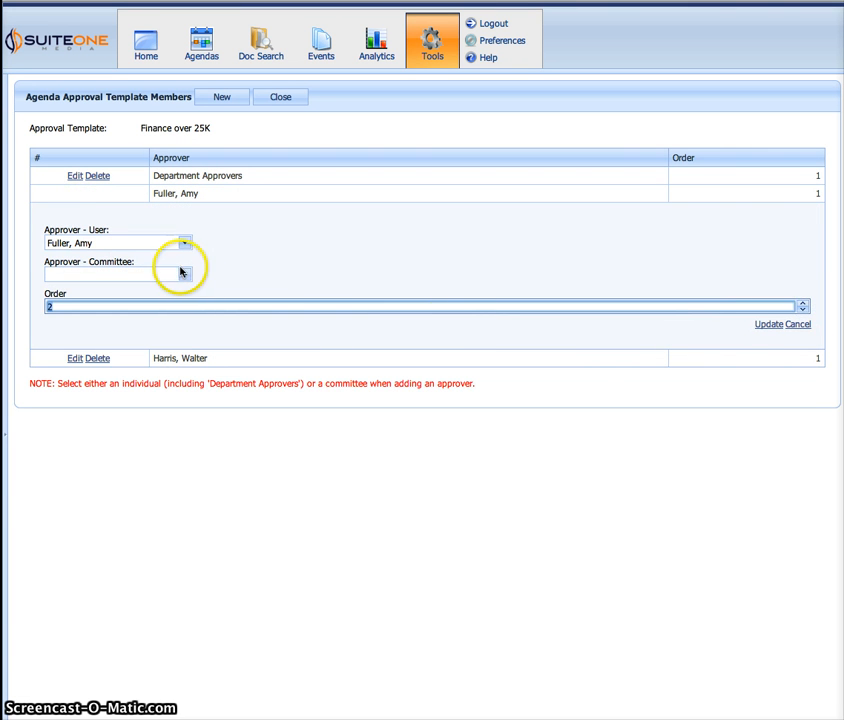
left_click(762, 325)
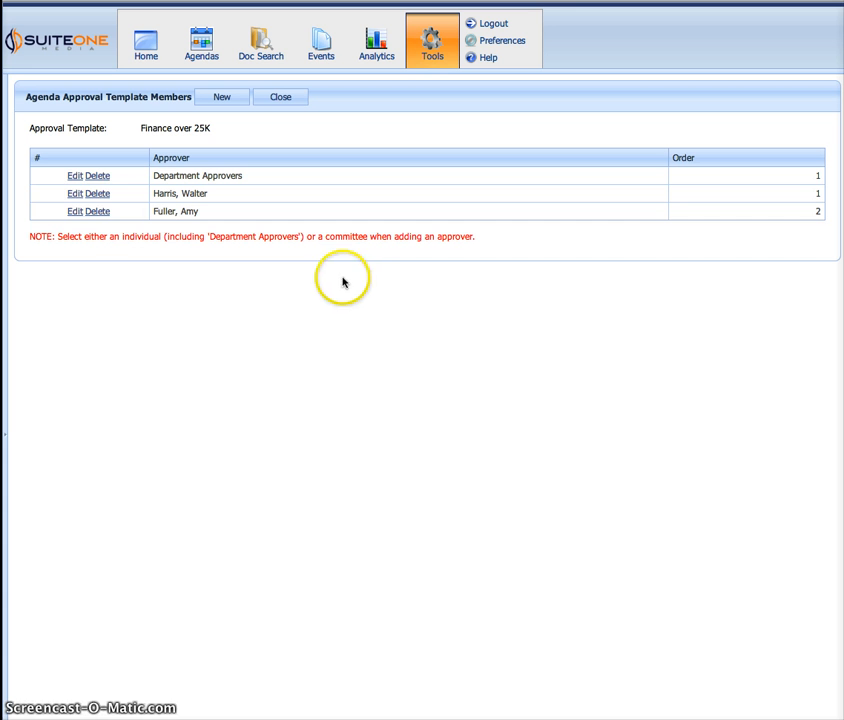
Set the order of the other individual approver, the one added last, to 2 and save the entry
left_click(74, 193)
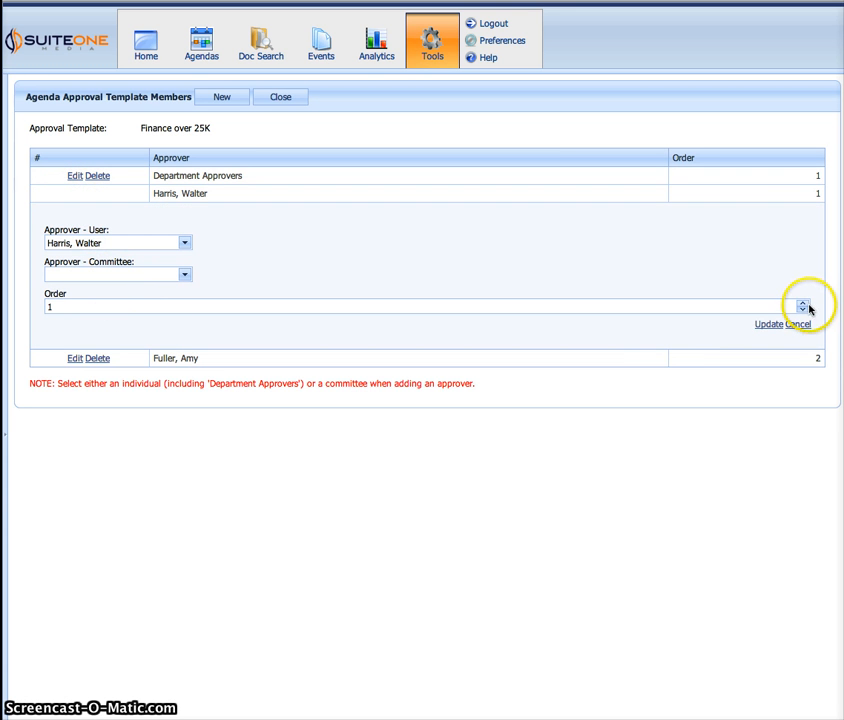
left_click(806, 304)
left_click(767, 324)
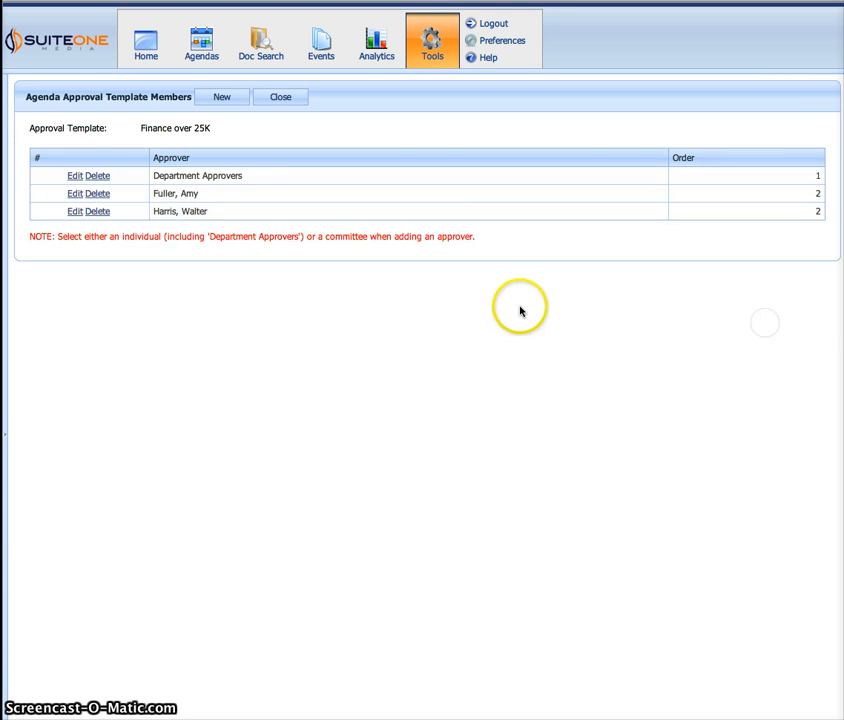
Set the last individual approver's order to 3, check the user and committee choices without changing them, and save
left_click(75, 212)
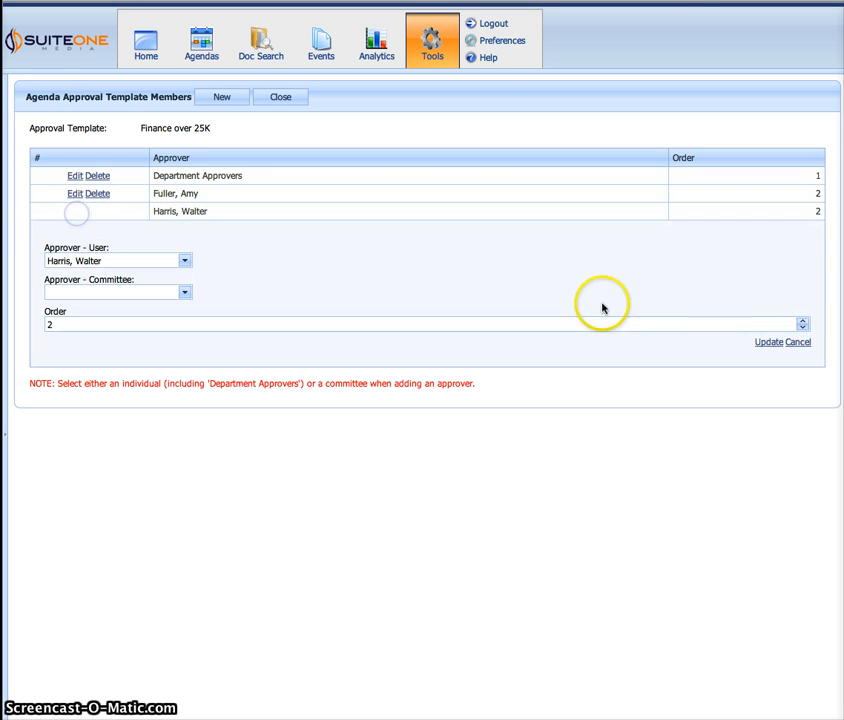
left_click(802, 321)
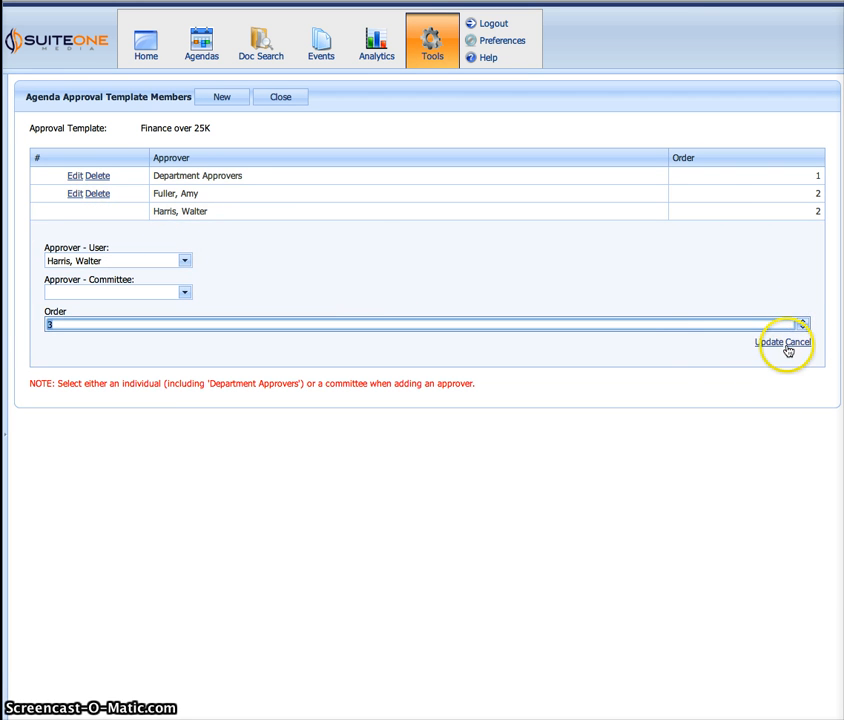
left_click(113, 263)
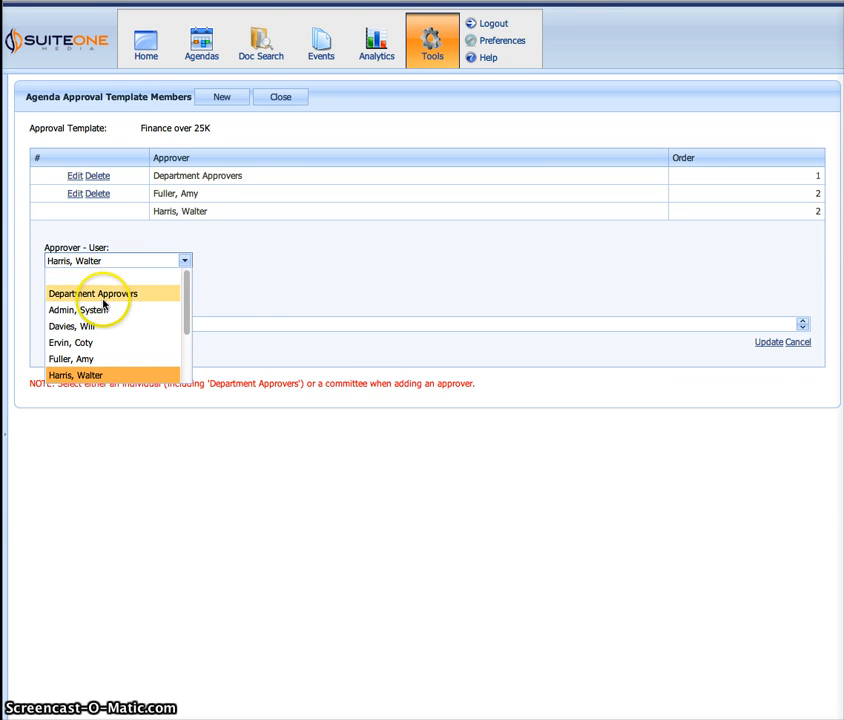
left_click(252, 287)
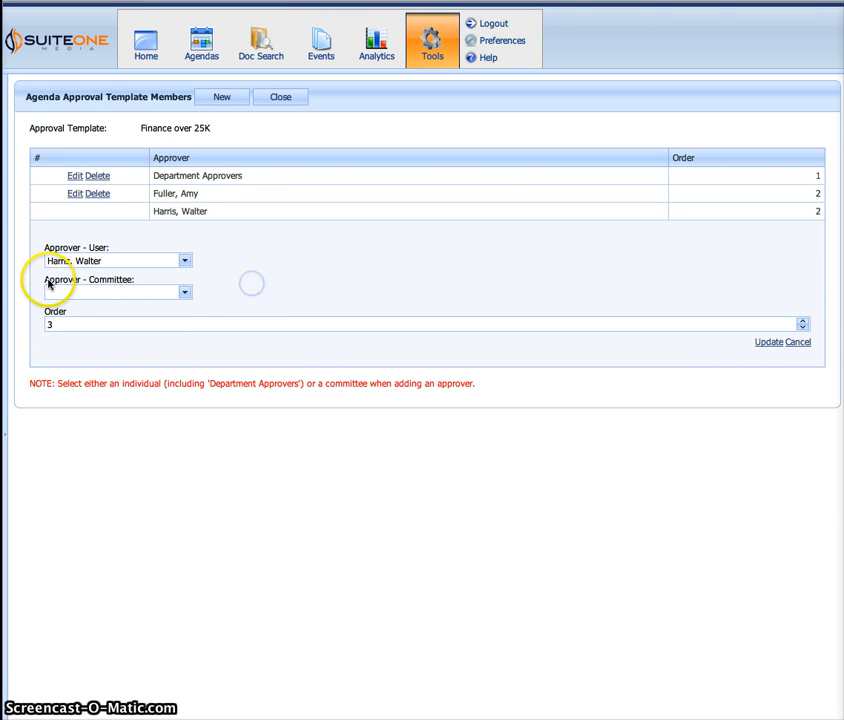
left_click(93, 281)
left_click(183, 294)
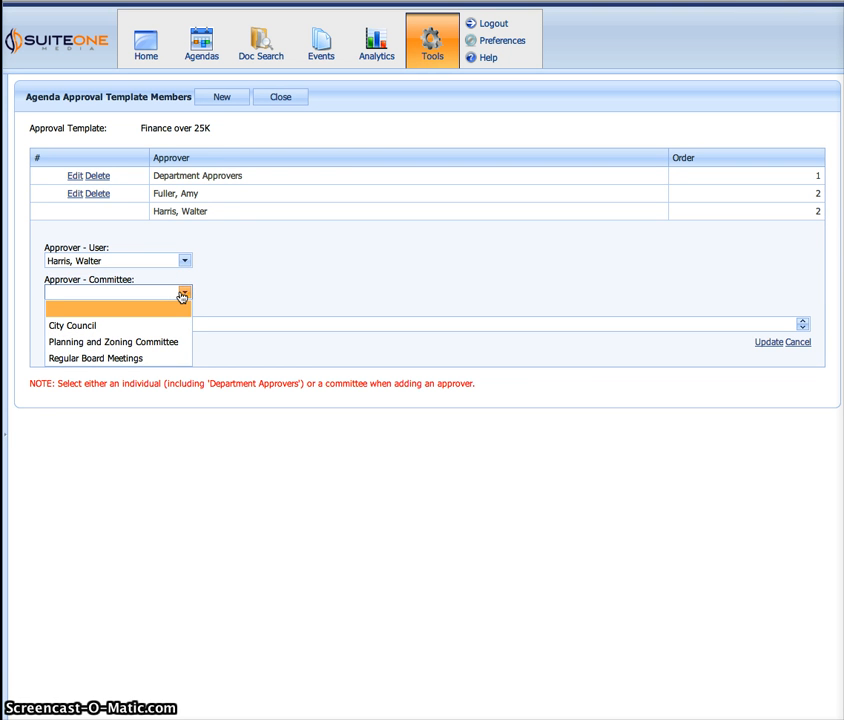
left_click(299, 271)
left_click(760, 343)
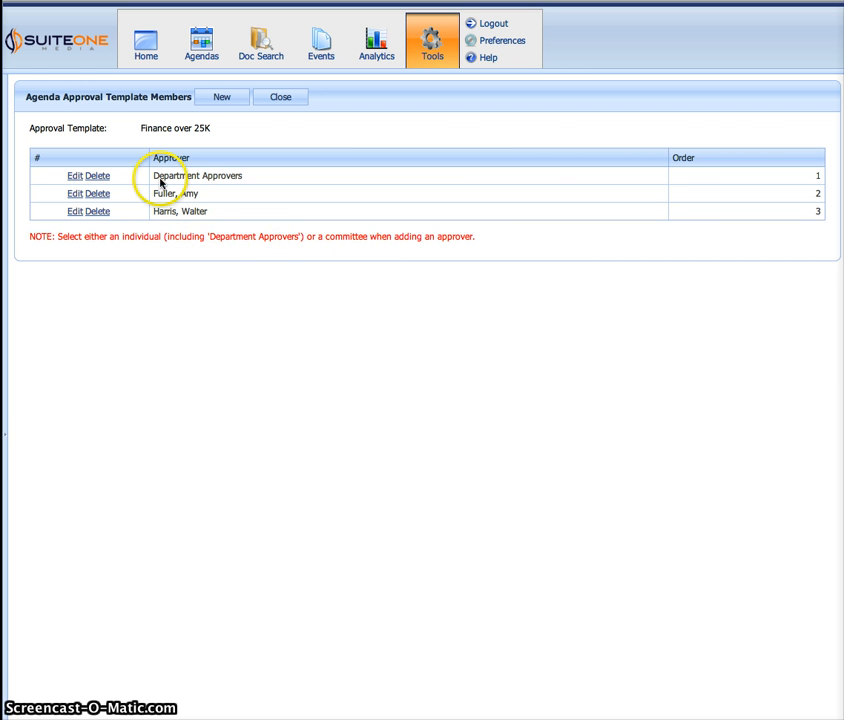
left_click_drag(139, 130, 199, 132)
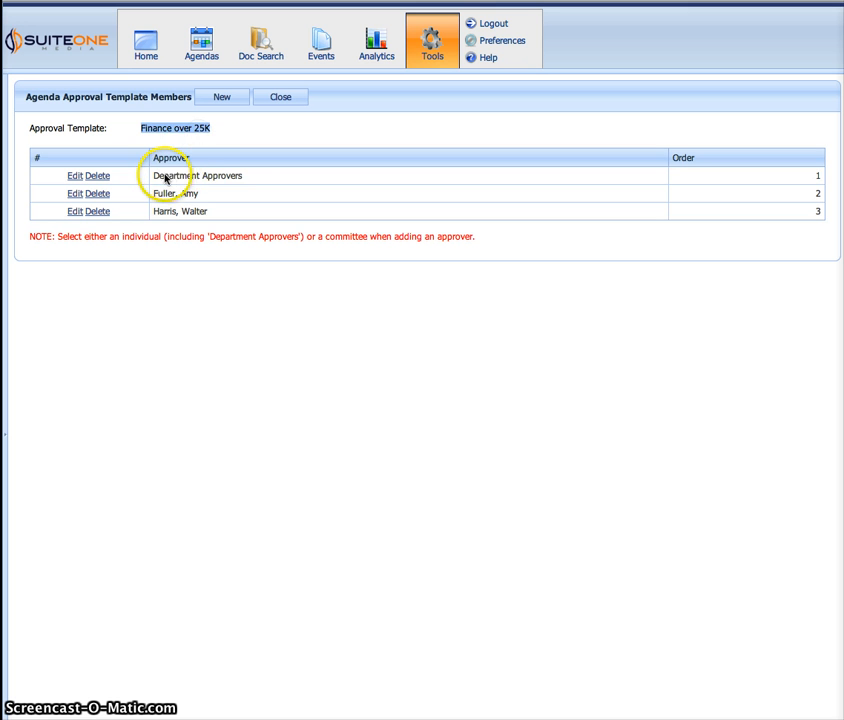
Review the approver sequence of the Finance over 25K template, close its member list, and check its members in the template overview
left_click_drag(166, 178, 264, 179)
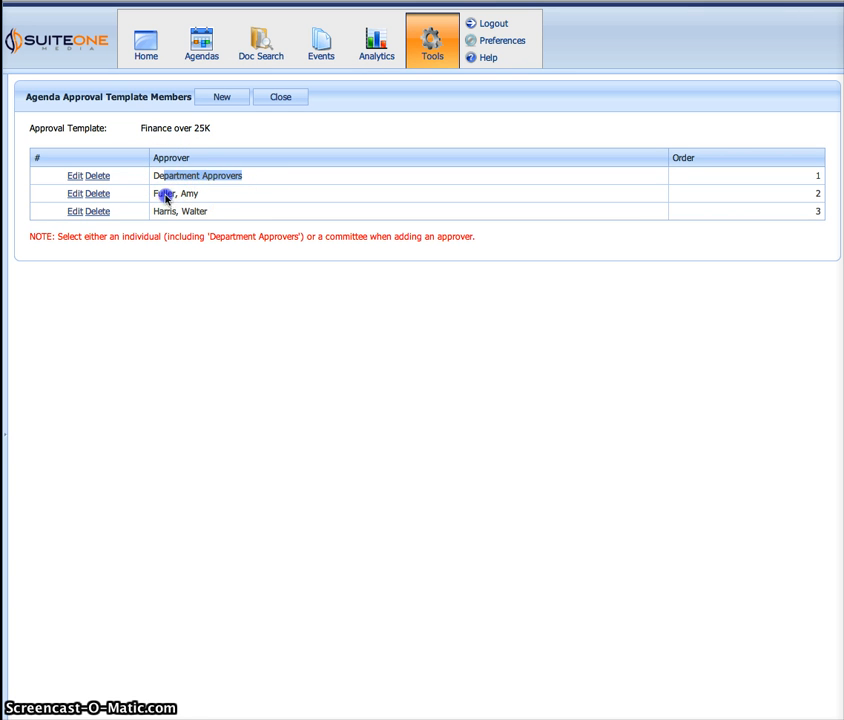
left_click_drag(165, 193, 198, 212)
left_click(183, 272)
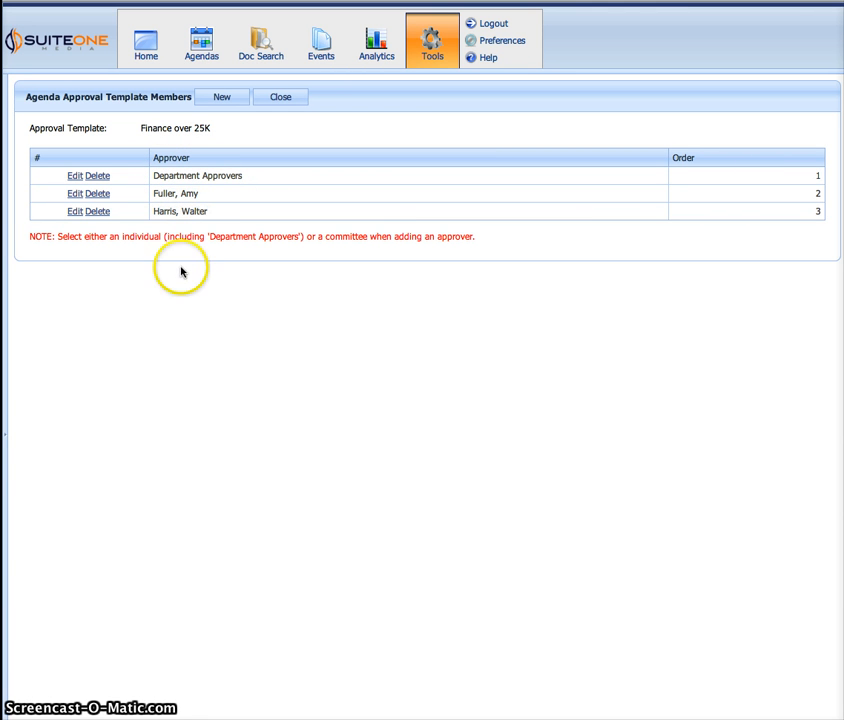
left_click(281, 104)
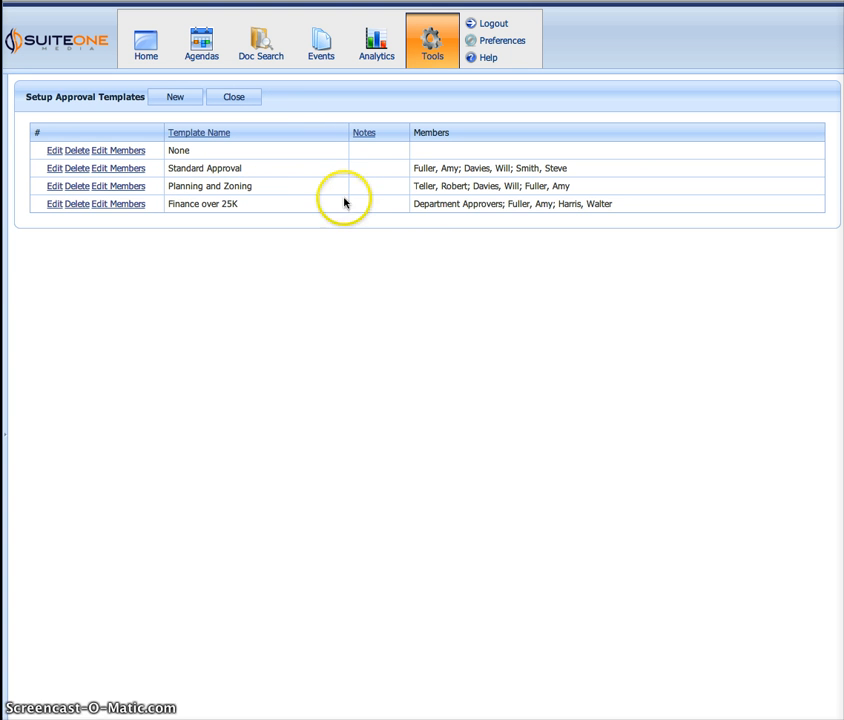
left_click_drag(412, 206, 580, 216)
left_click(448, 243)
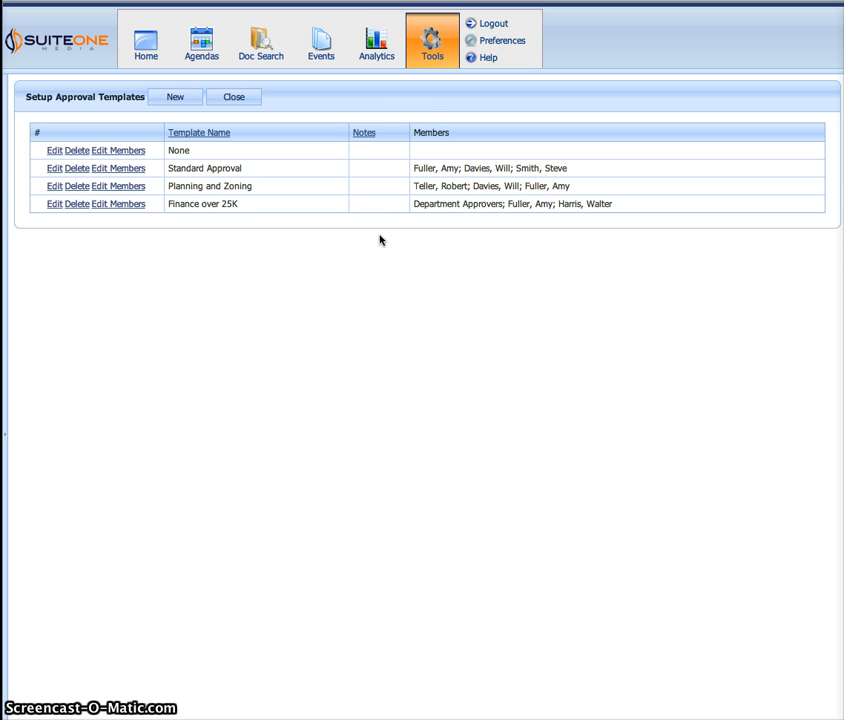
Enable the None and Finance over 25K approval templates for the City Council agenda type and save the agenda type
left_click(430, 55)
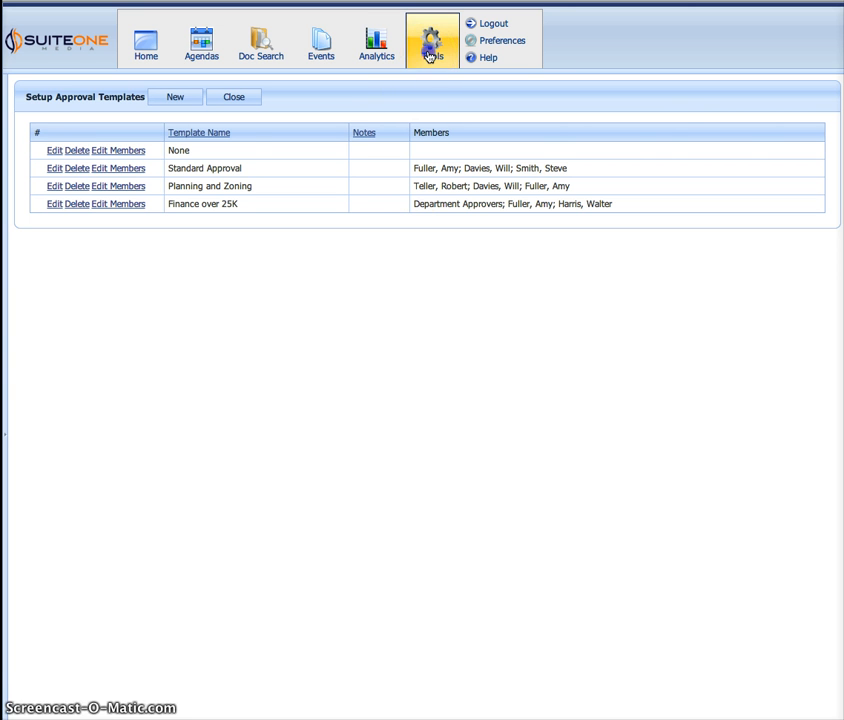
left_click(95, 124)
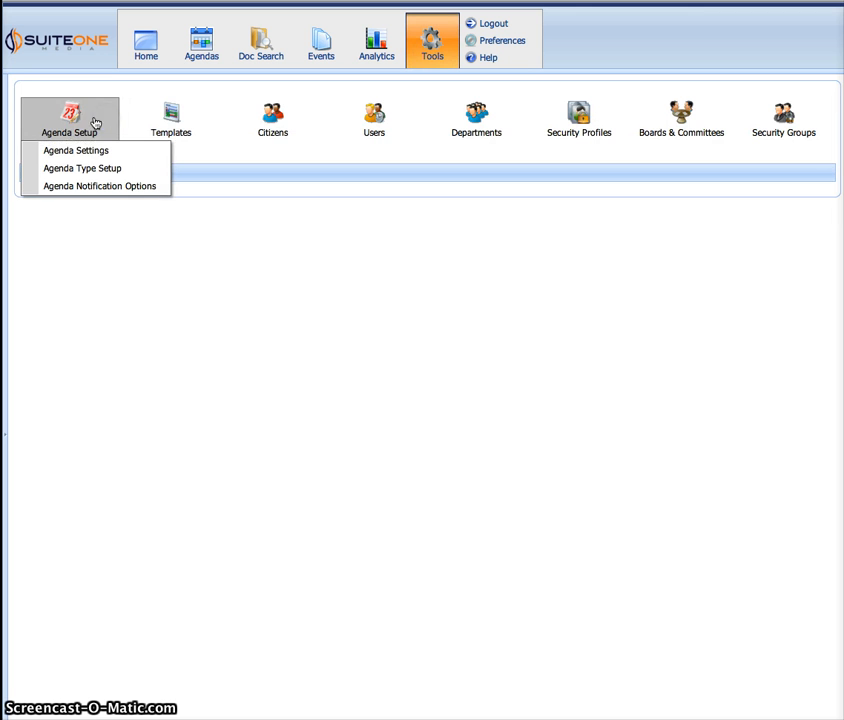
left_click(81, 169)
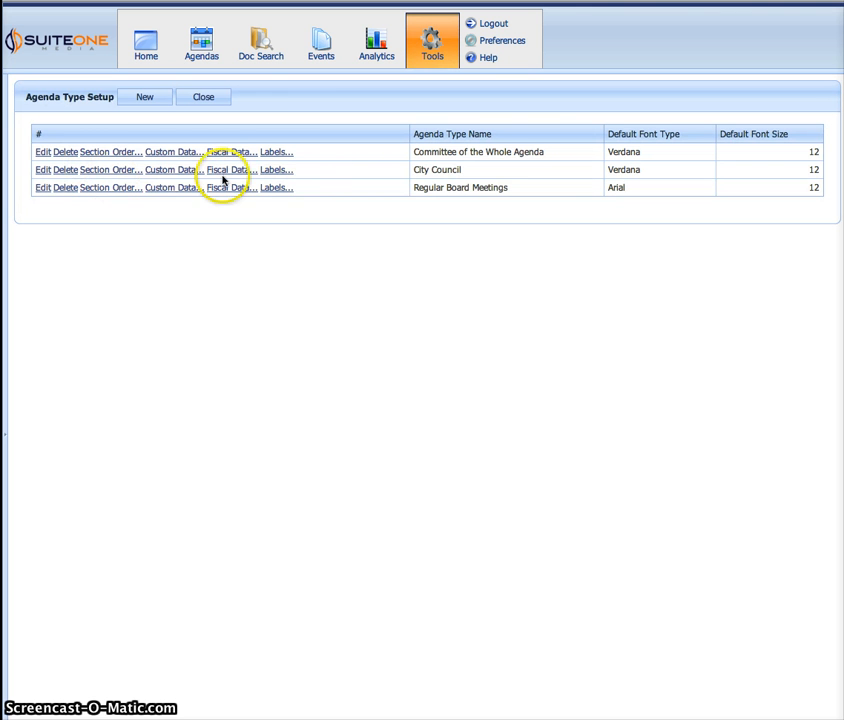
left_click_drag(423, 176, 466, 171)
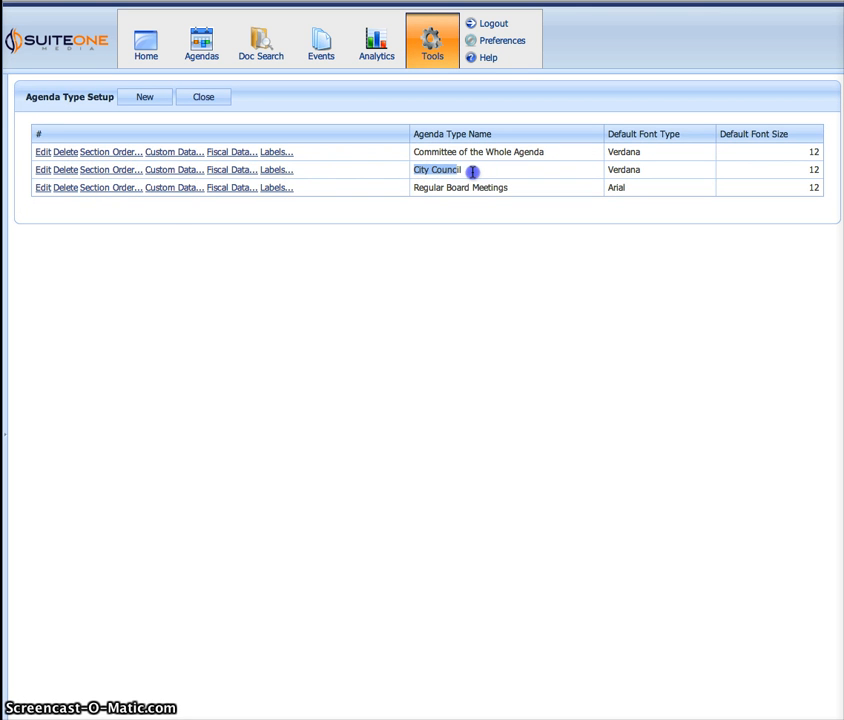
left_click(41, 170)
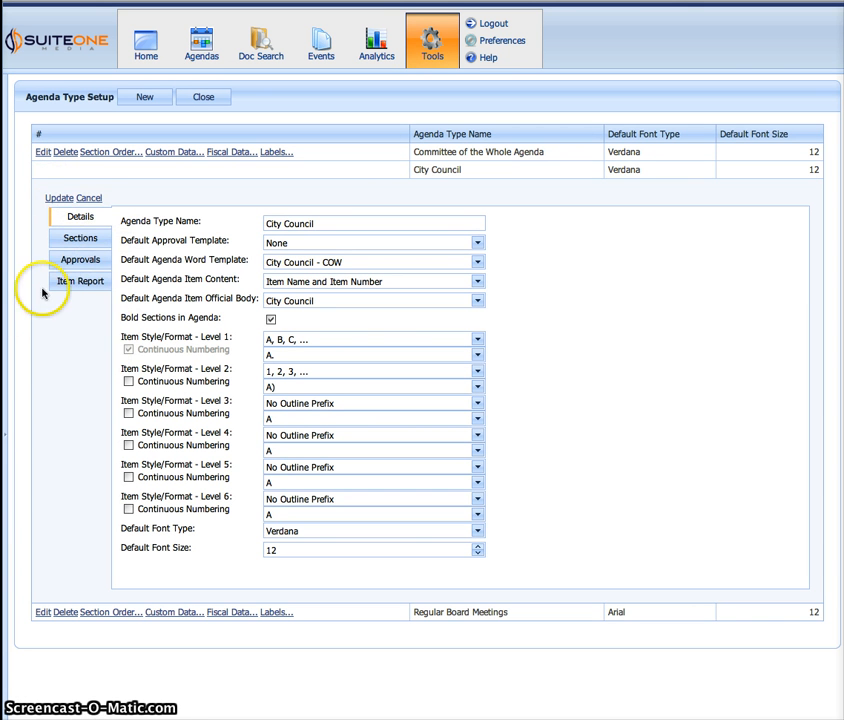
left_click(79, 264)
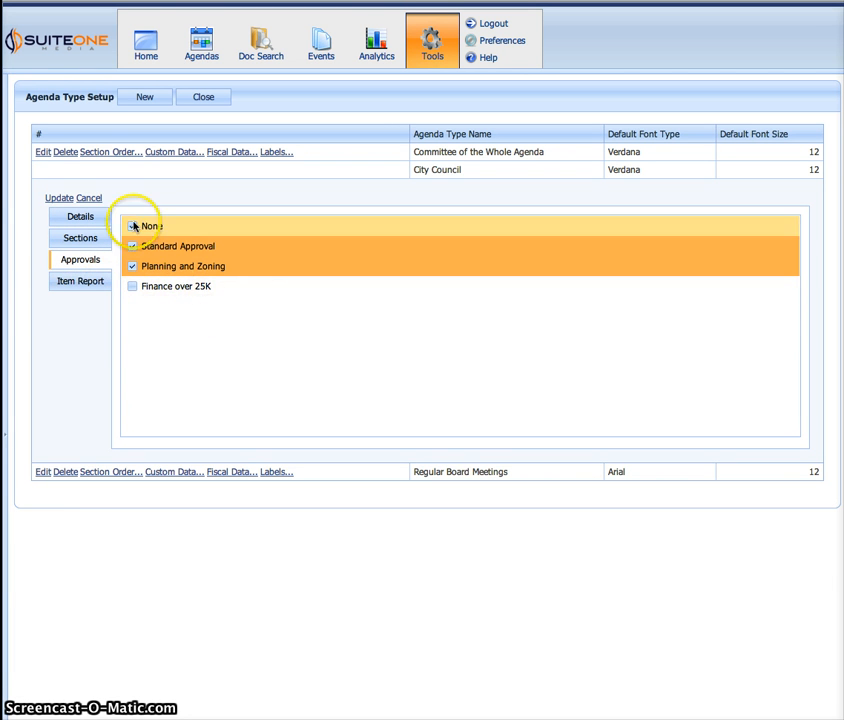
left_click(132, 226)
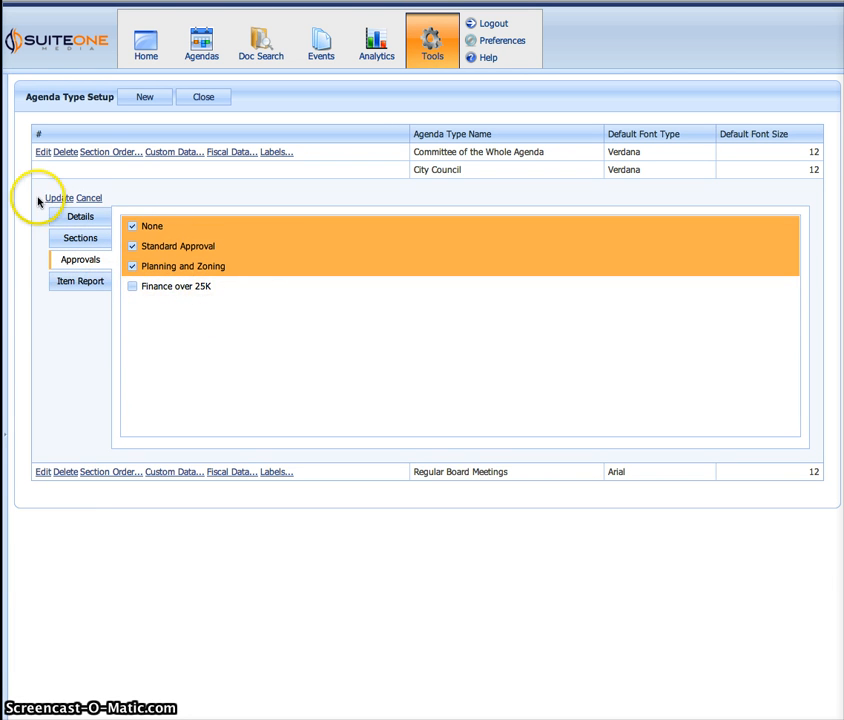
left_click(132, 287)
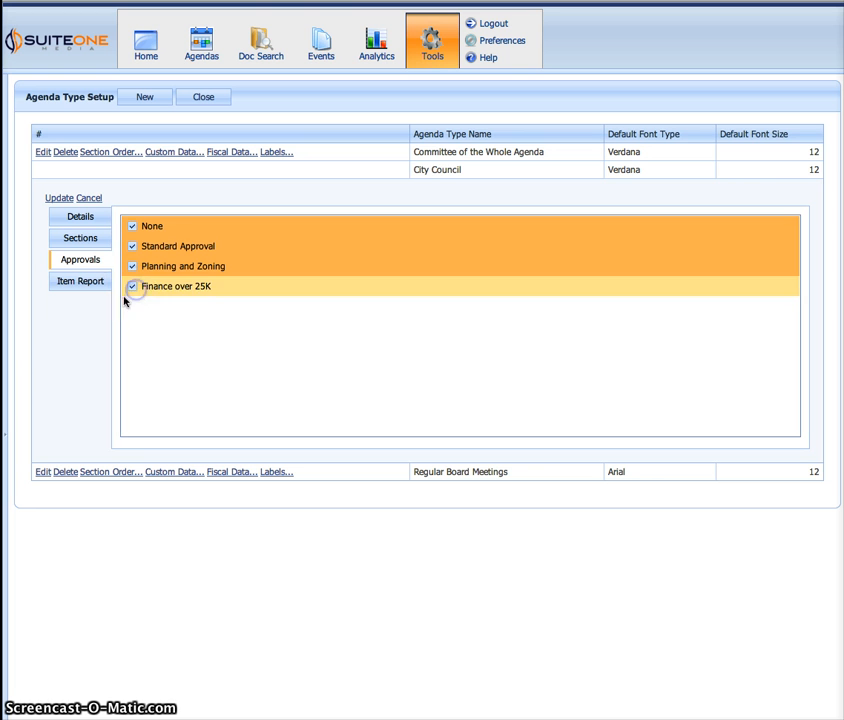
left_click(55, 350)
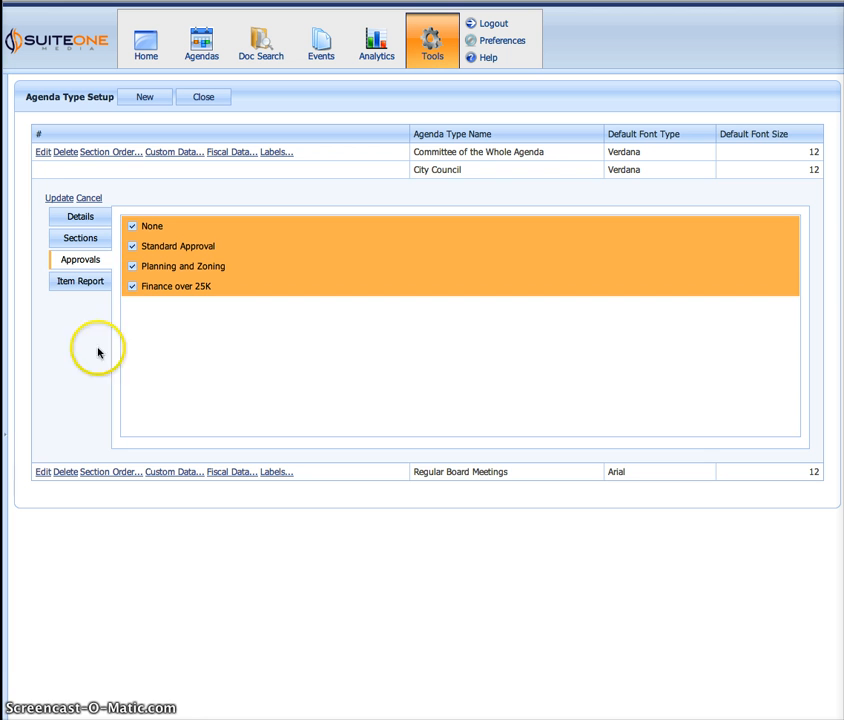
left_click(55, 198)
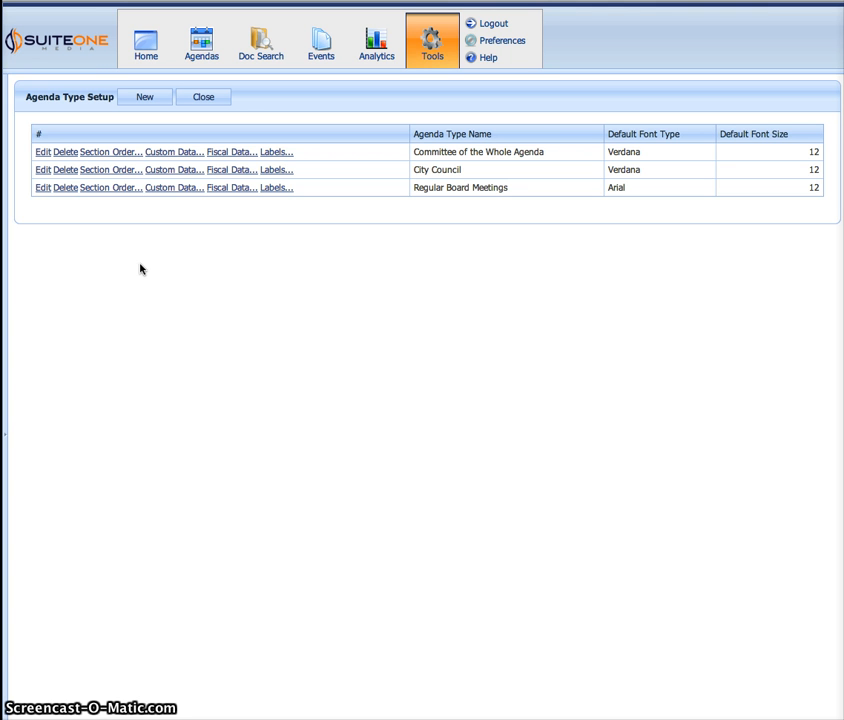
left_click(160, 279)
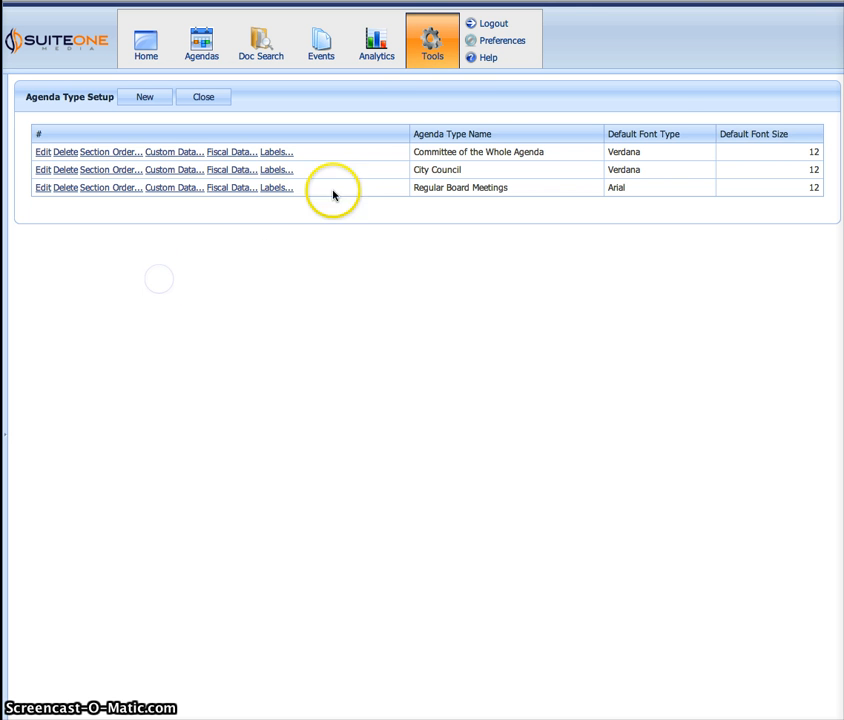
Open the Agenda Item Categories lookup table among the advanced tools and check the approval template of the Finance over 25K category
left_click(428, 58)
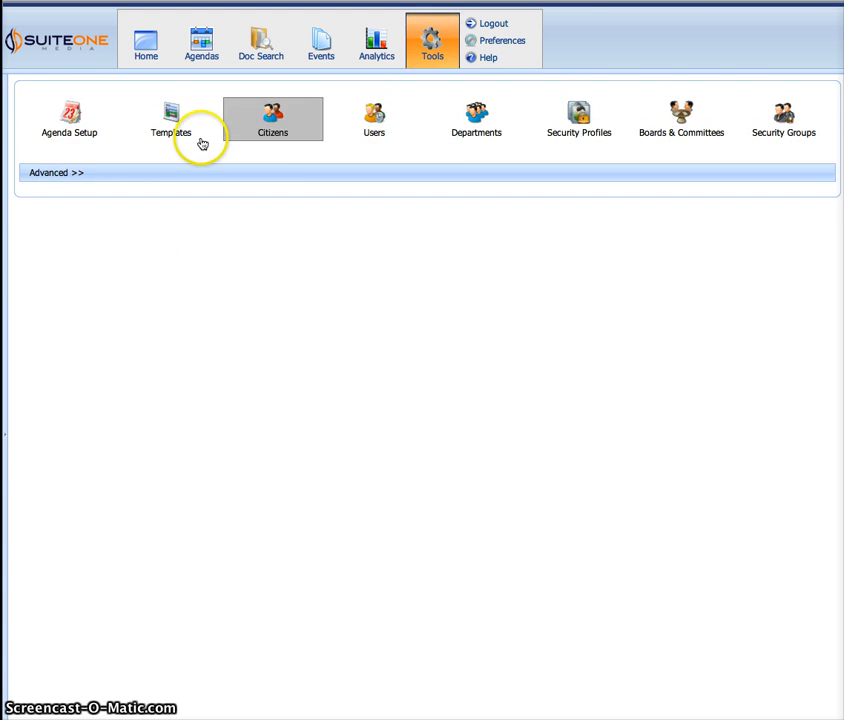
left_click(57, 172)
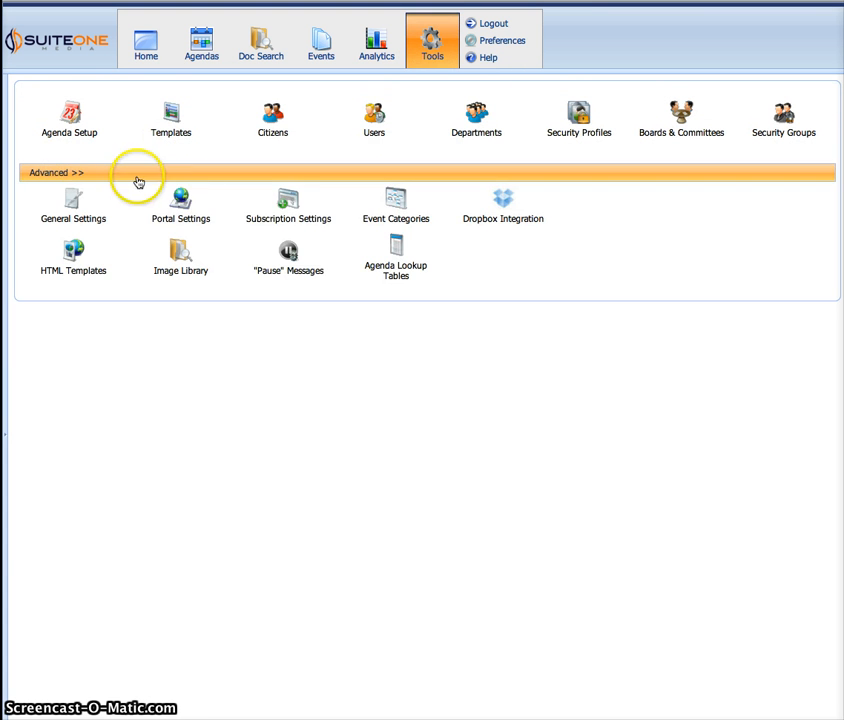
left_click(411, 272)
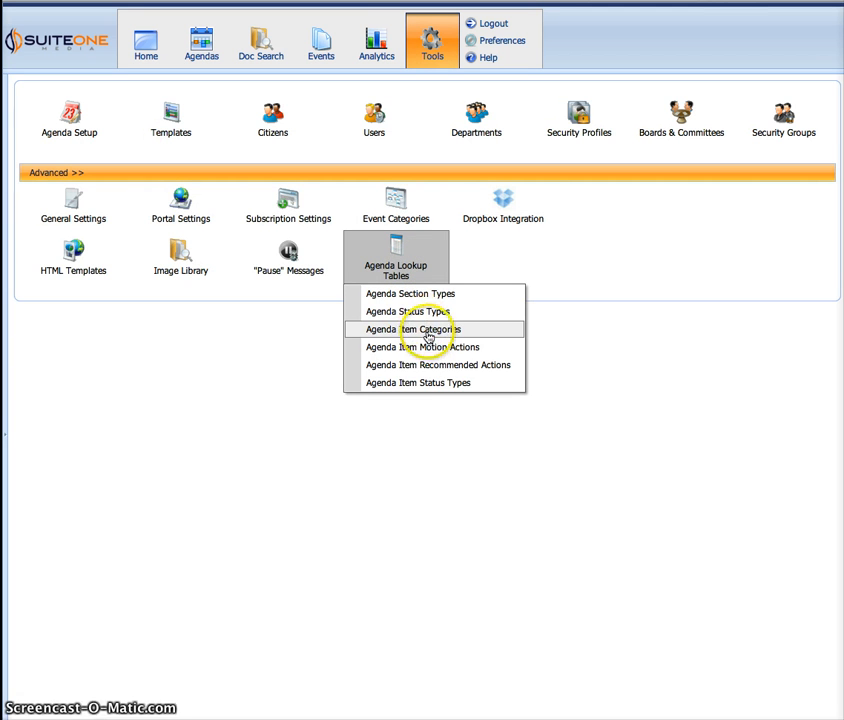
left_click(412, 332)
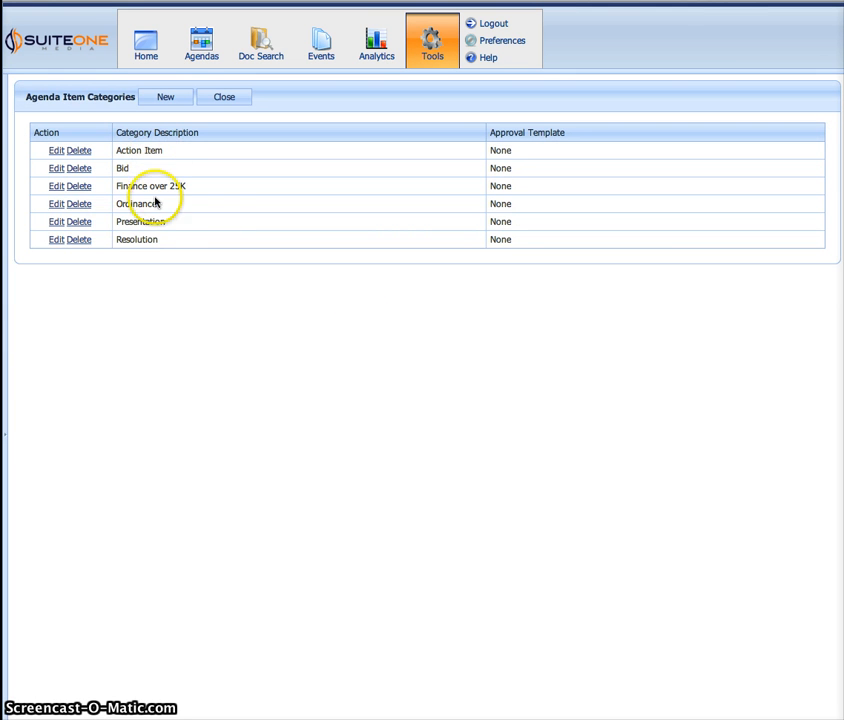
mouse_move(124, 192)
left_mouse_down()
mouse_move(219, 198)
mouse_move(148, 179)
left_mouse_up()
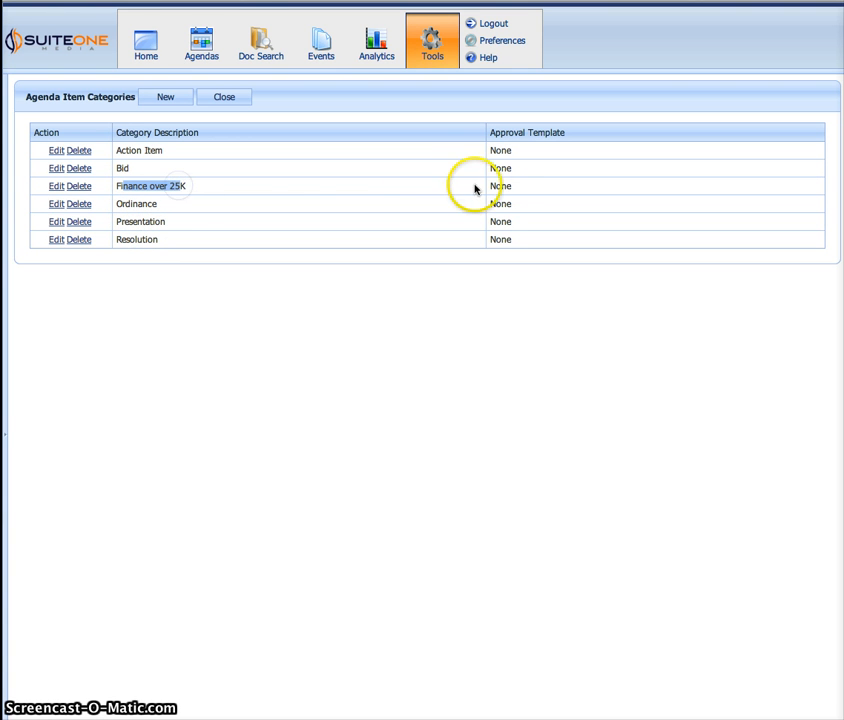
left_click_drag(491, 189, 519, 192)
left_click(396, 183)
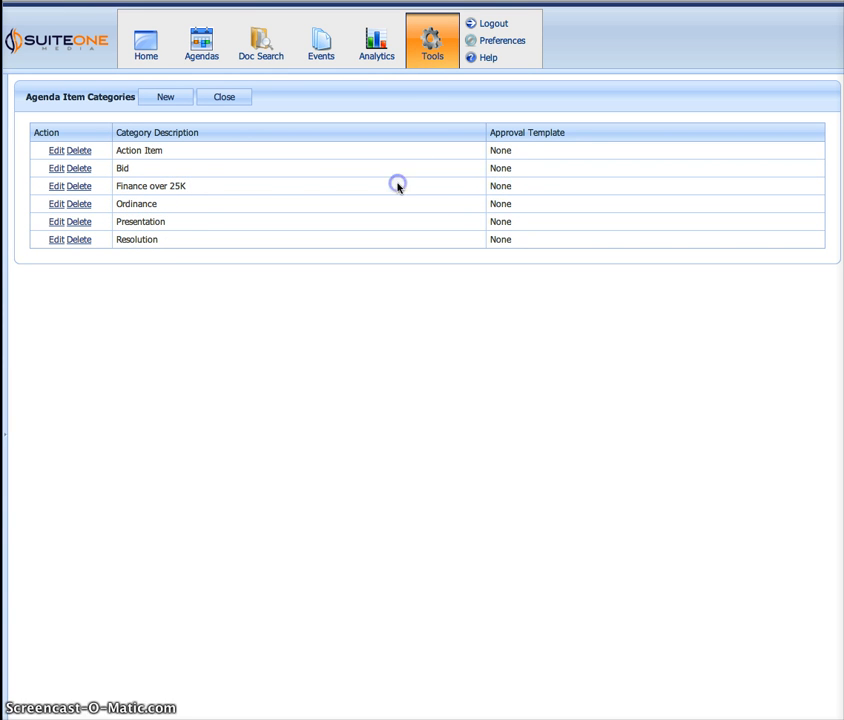
Assign the Finance over 25K approval template to the agenda item category of the same name, save it, and check the assignment
left_click(52, 187)
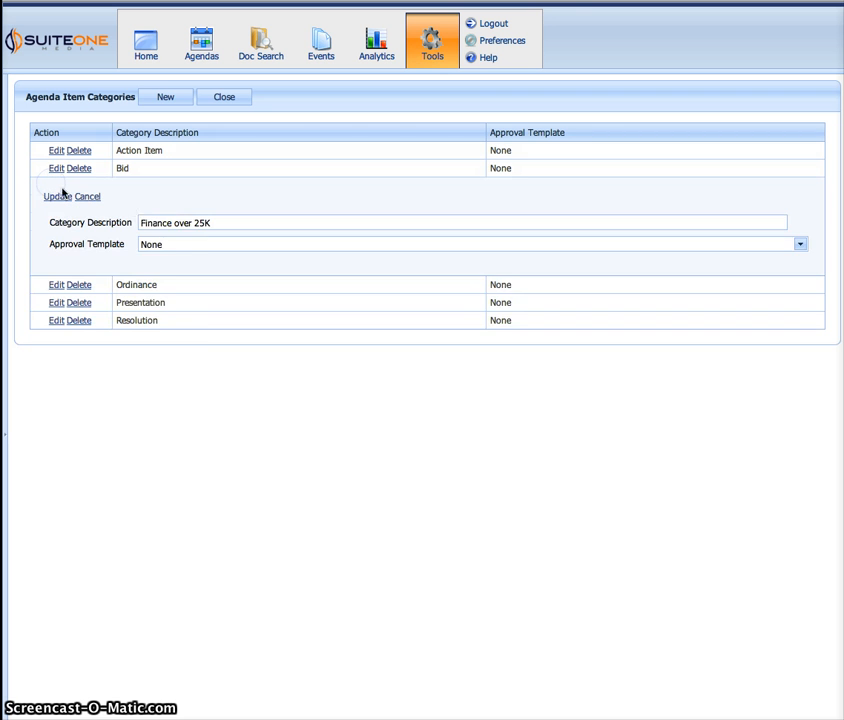
left_click(180, 243)
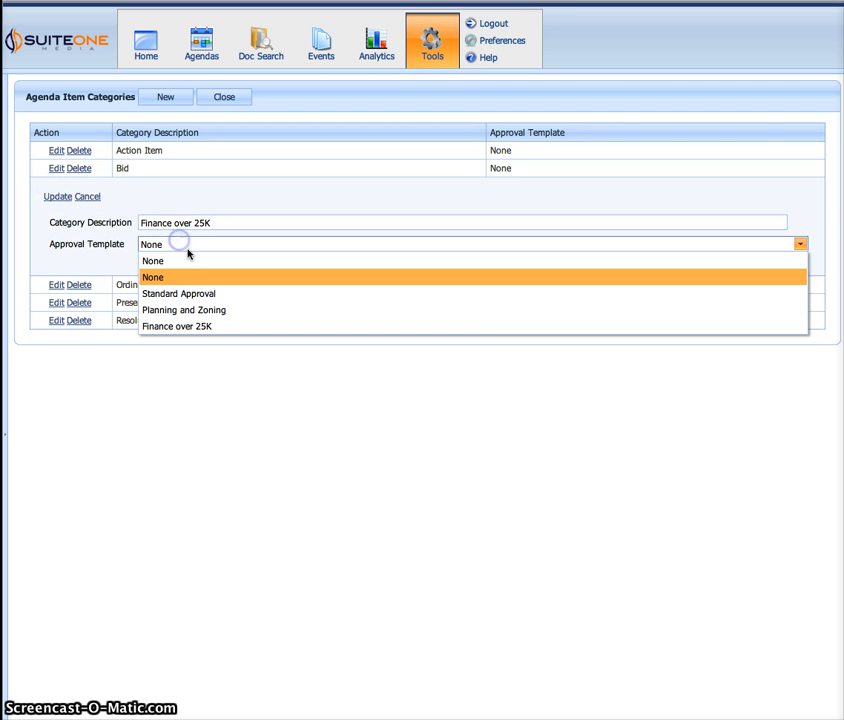
left_click(190, 326)
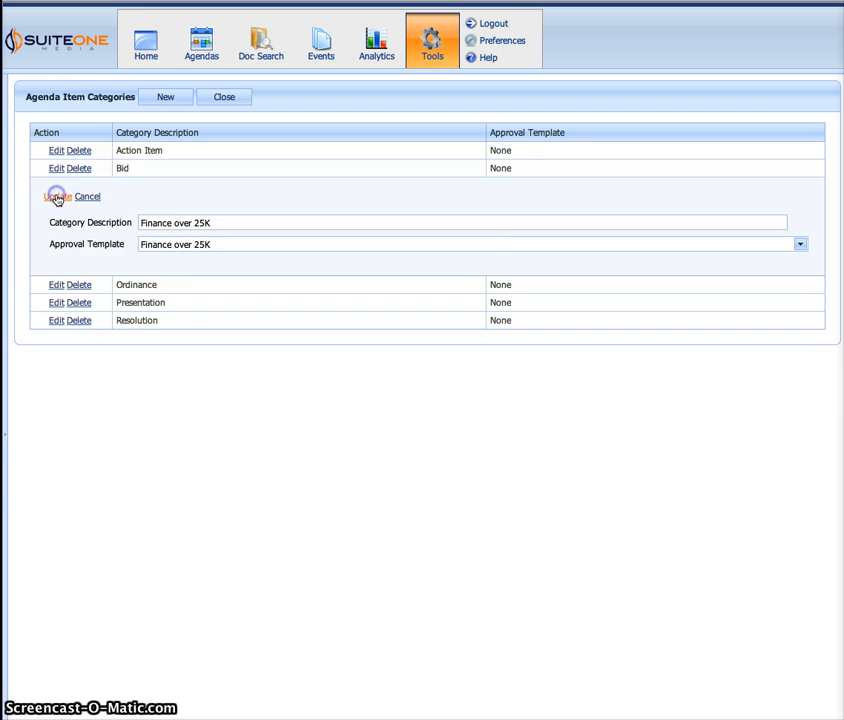
left_click(57, 198)
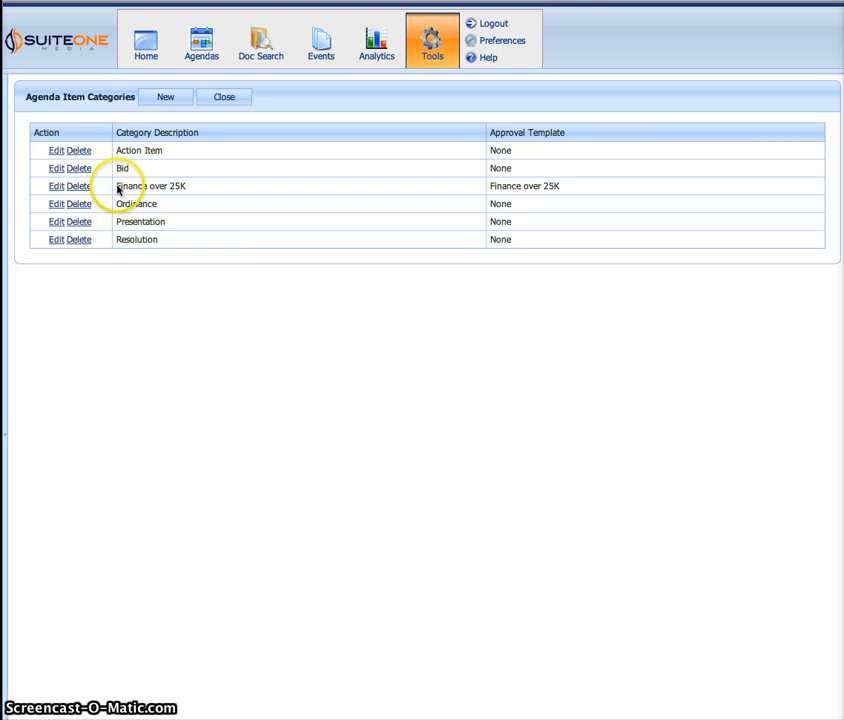
left_click_drag(118, 187, 190, 186)
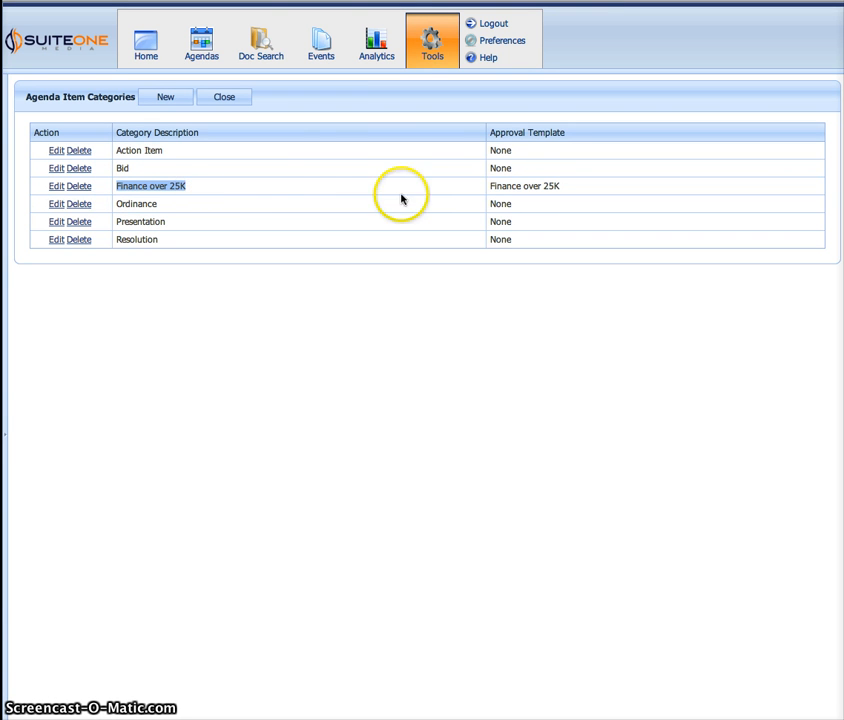
left_click_drag(490, 187, 553, 186)
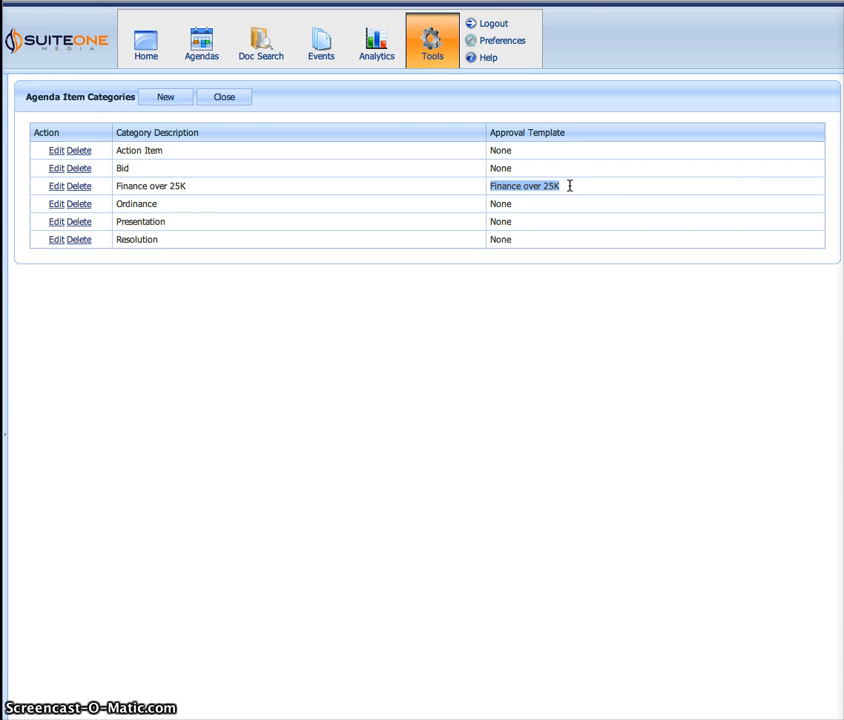
left_click(466, 306)
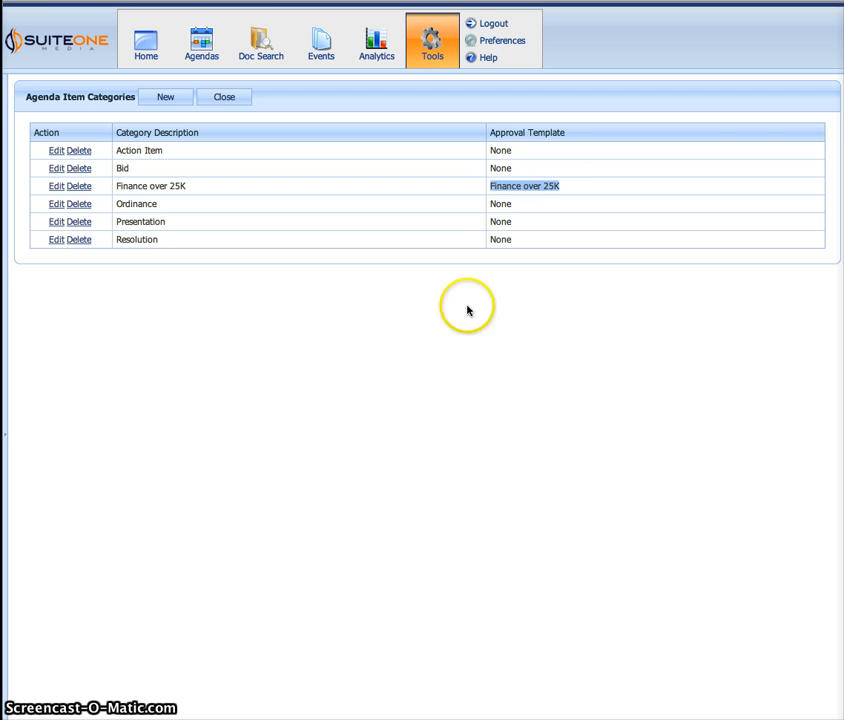